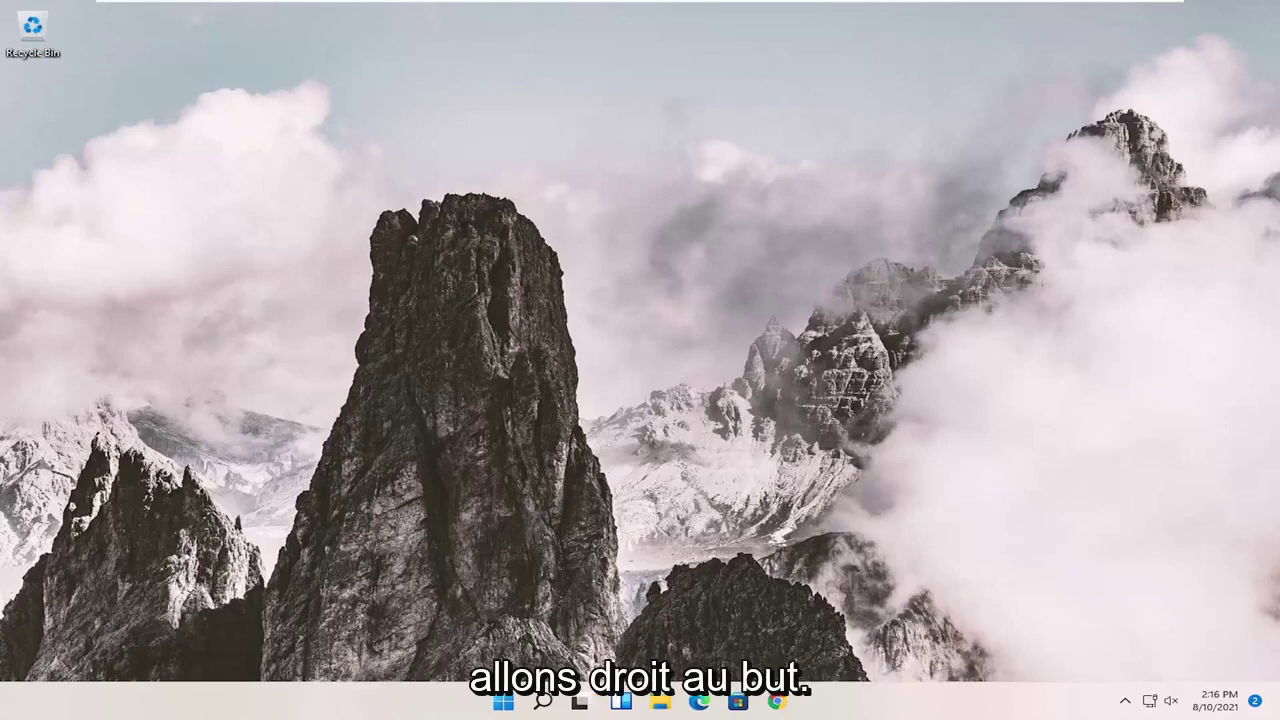
Launch Registry Editor as administrator from a Start menu search for regedit, approving the UAC prompt.
click(543, 701)
text(regedit)
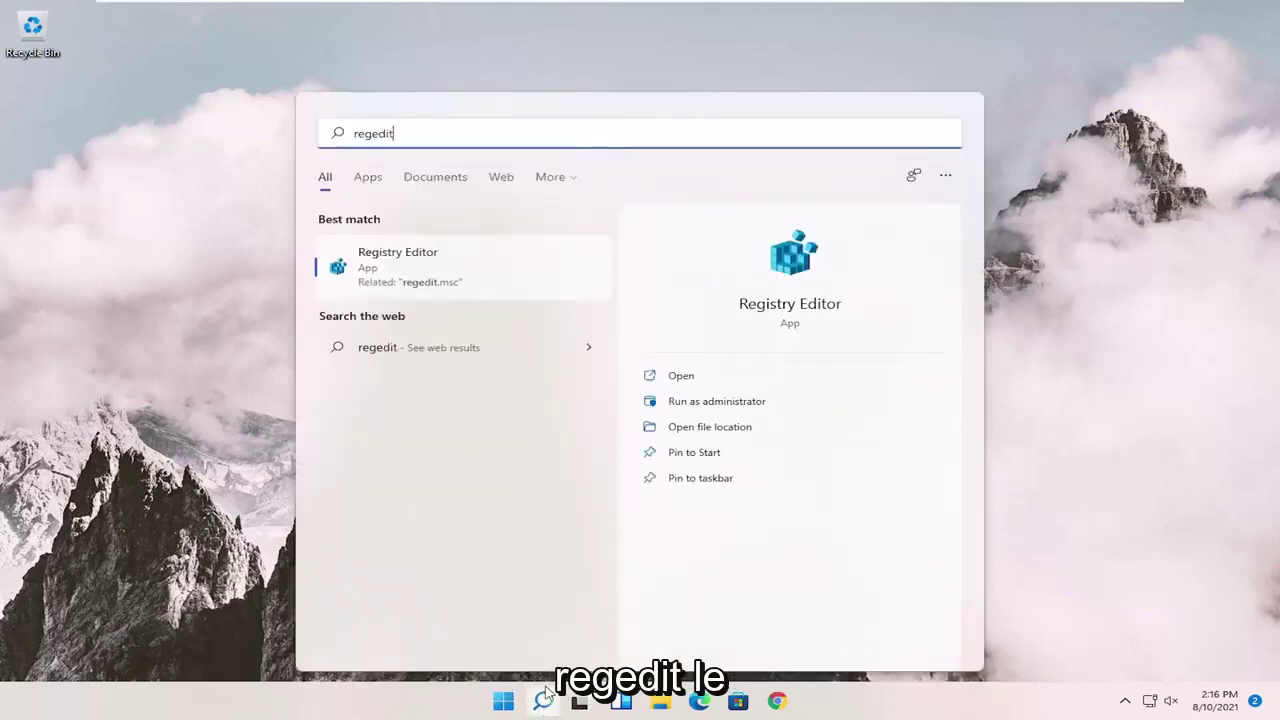
right_click(414, 262)
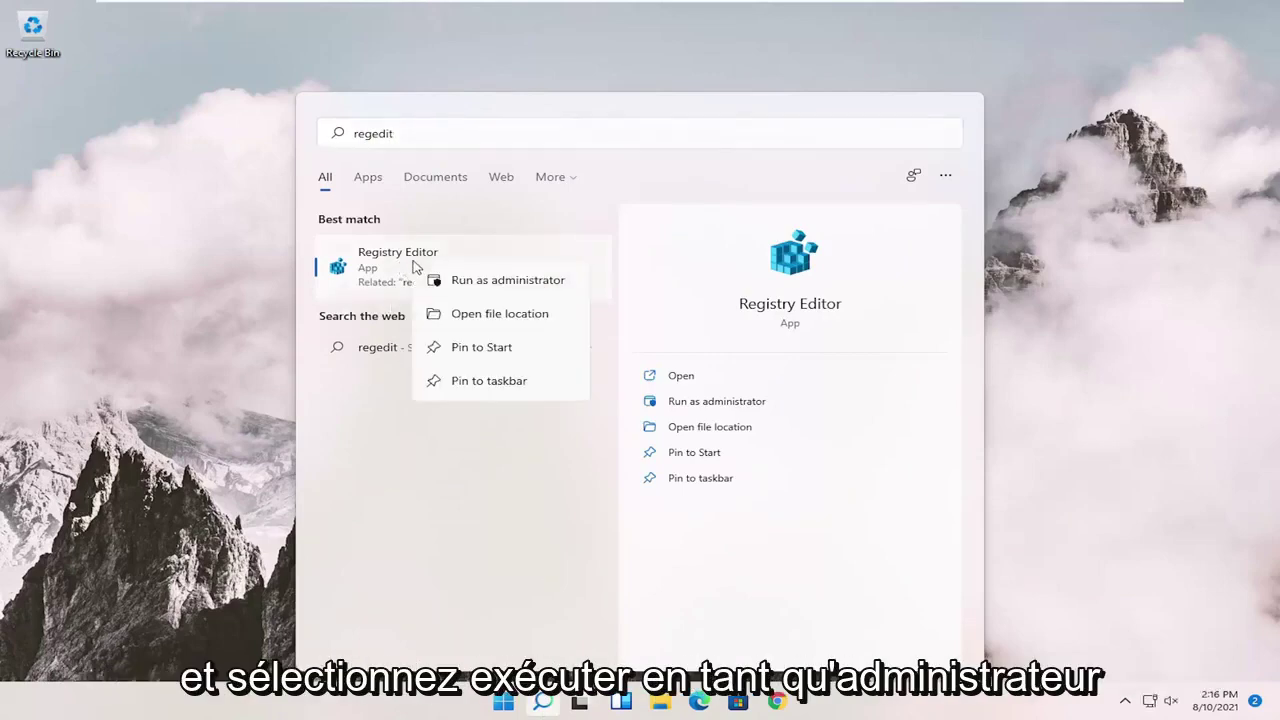
click(455, 284)
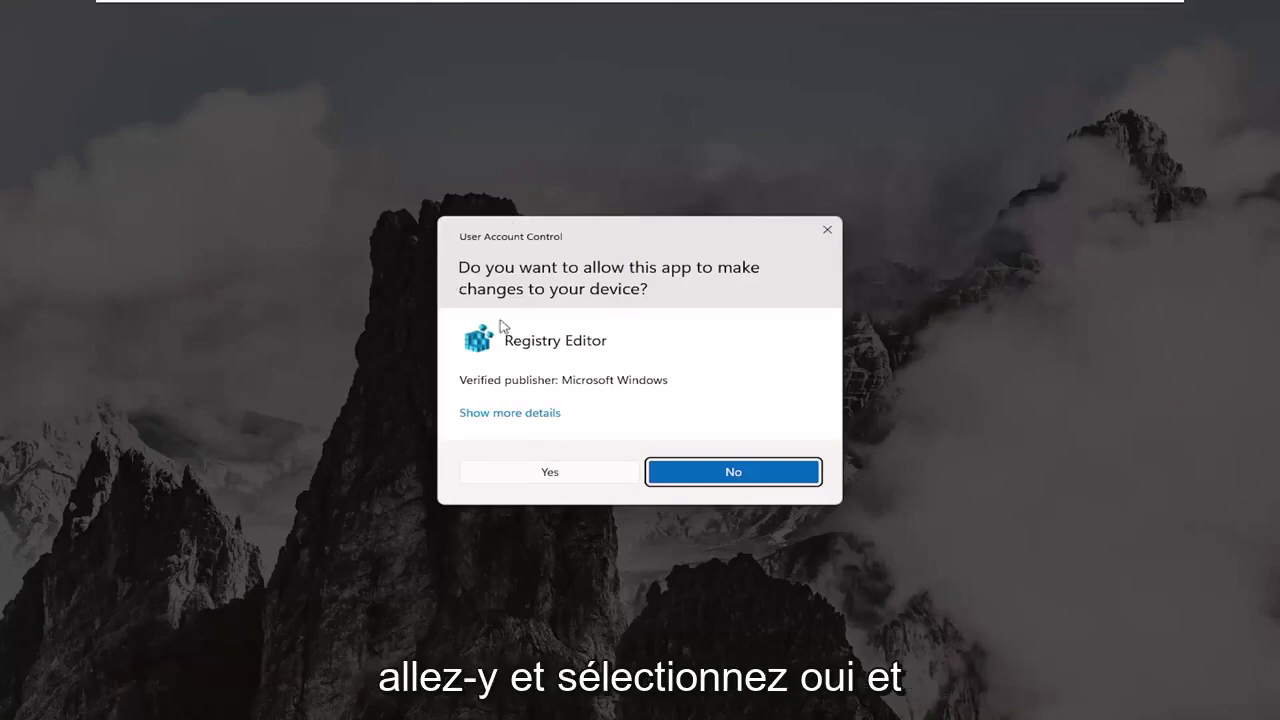
click(512, 472)
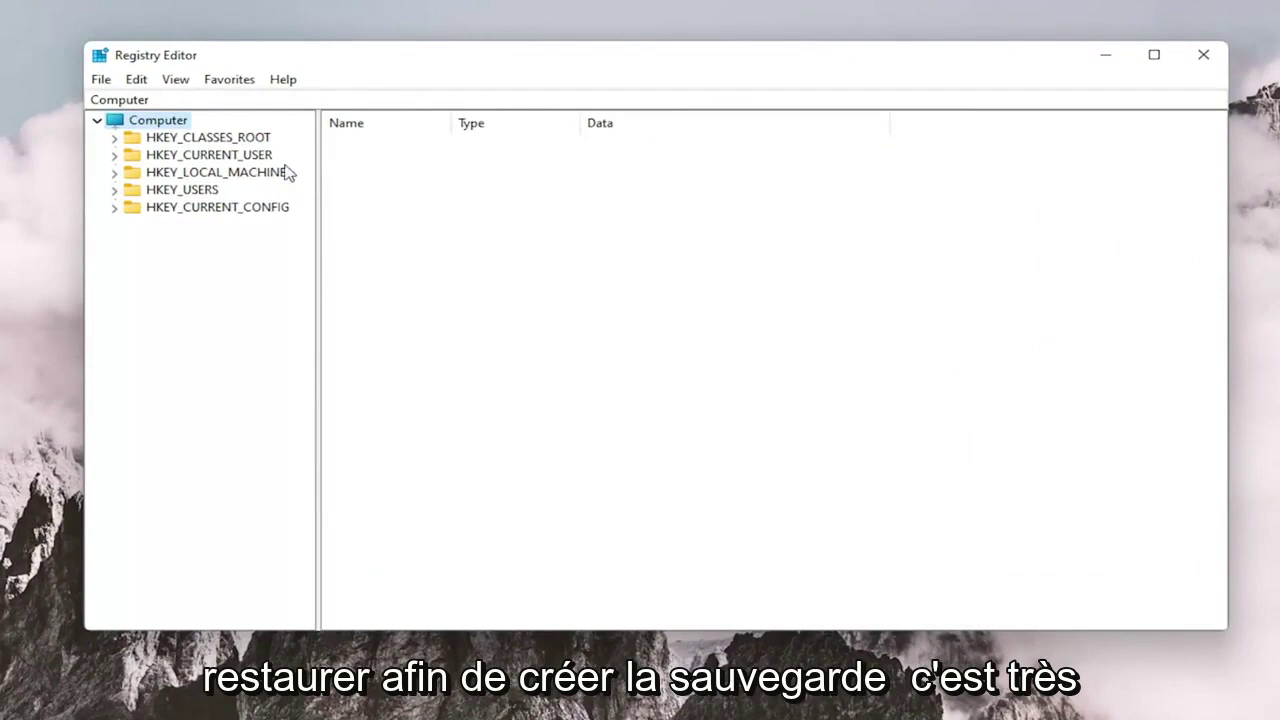
click(101, 80)
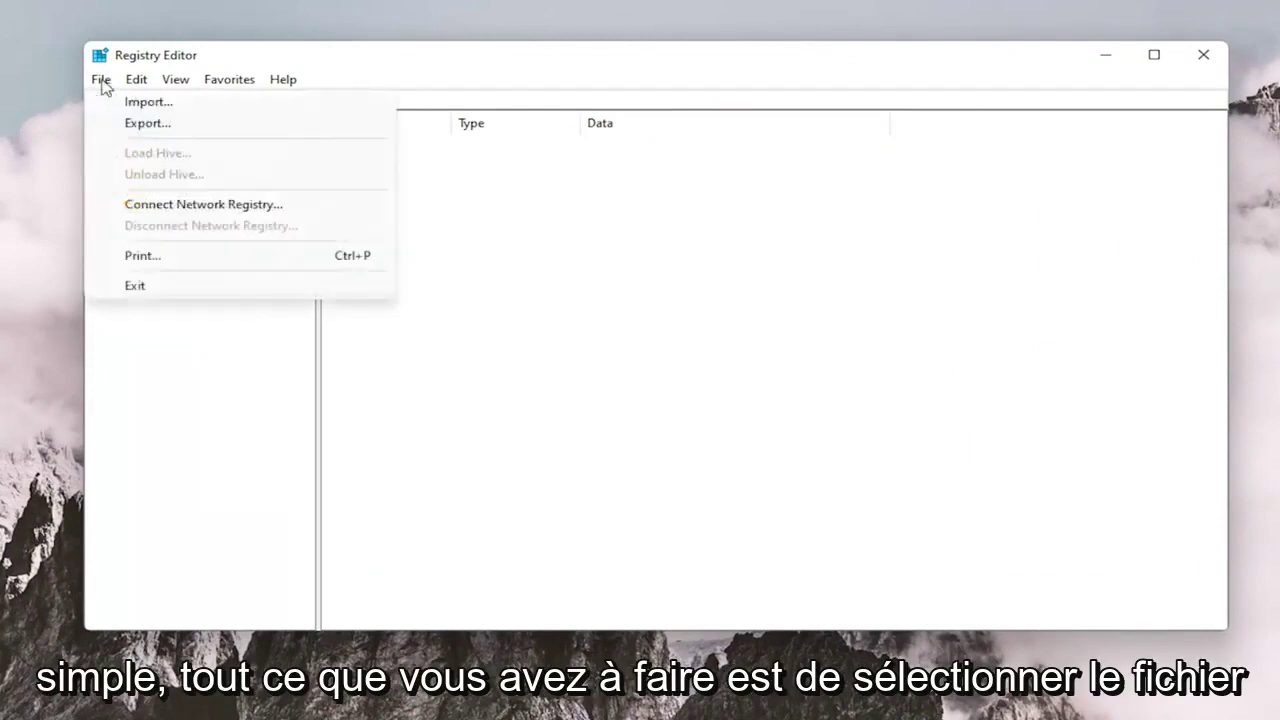
click(136, 123)
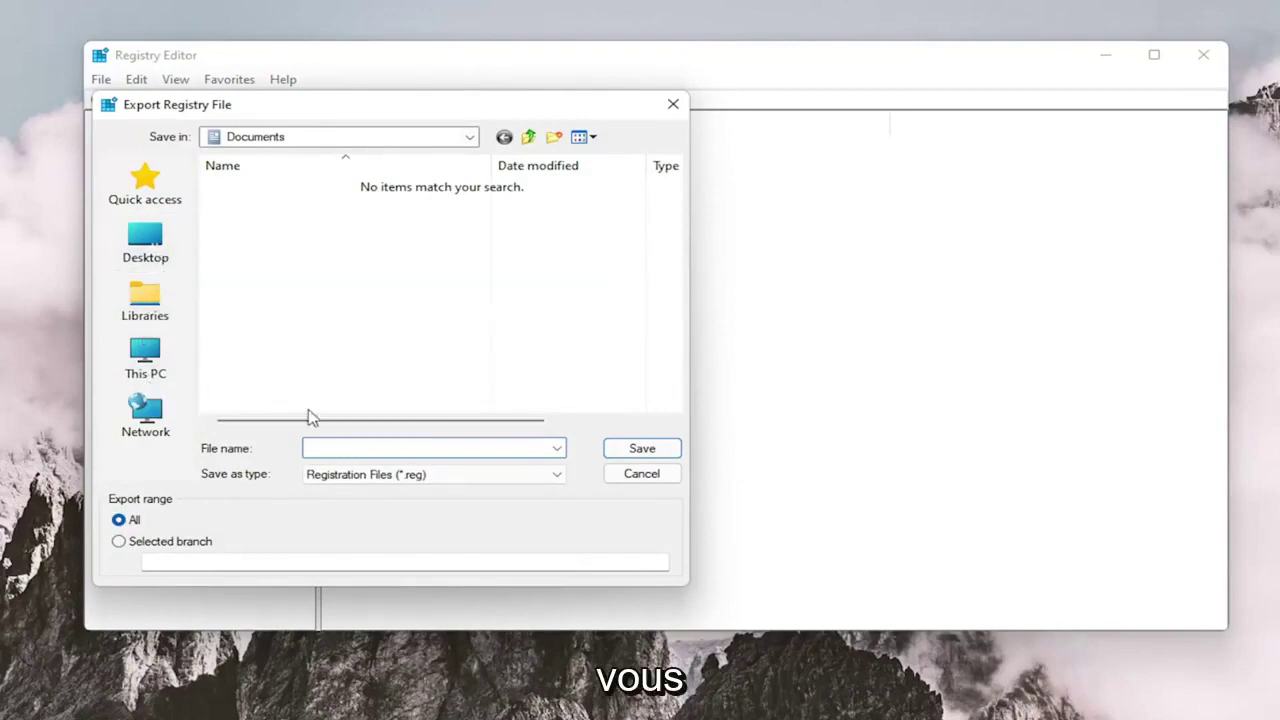
click(625, 481)
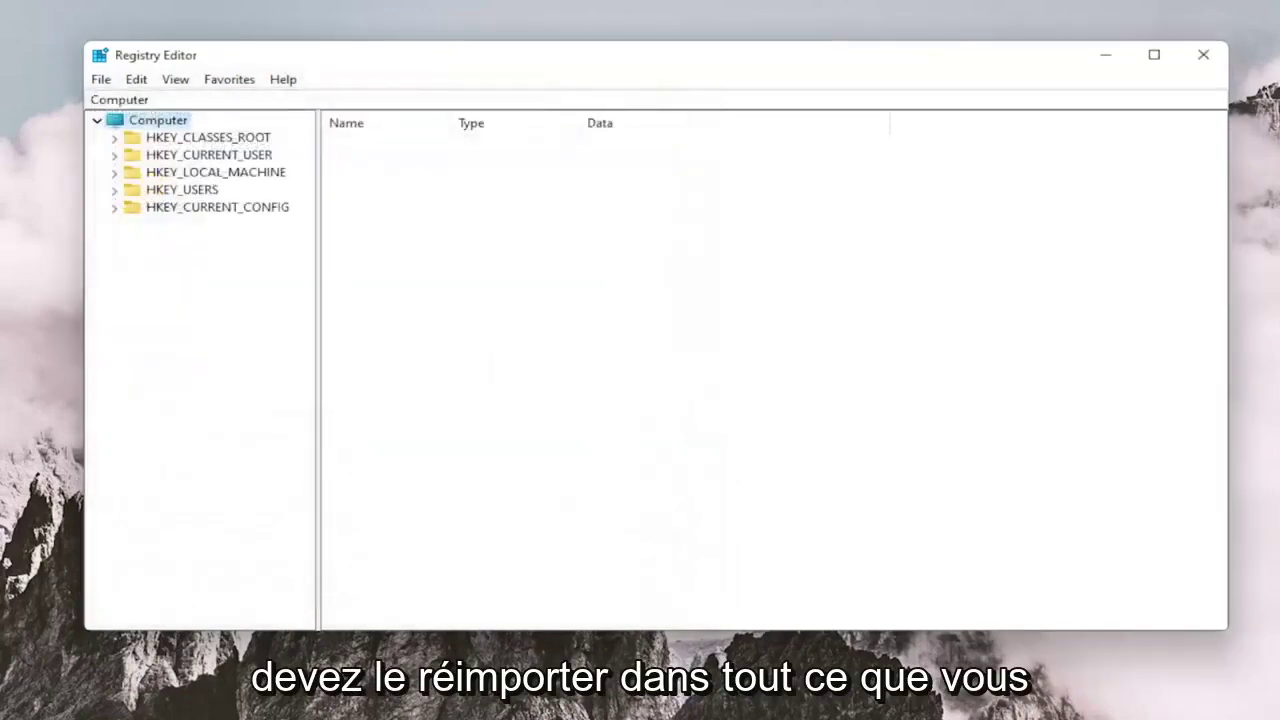
click(93, 100)
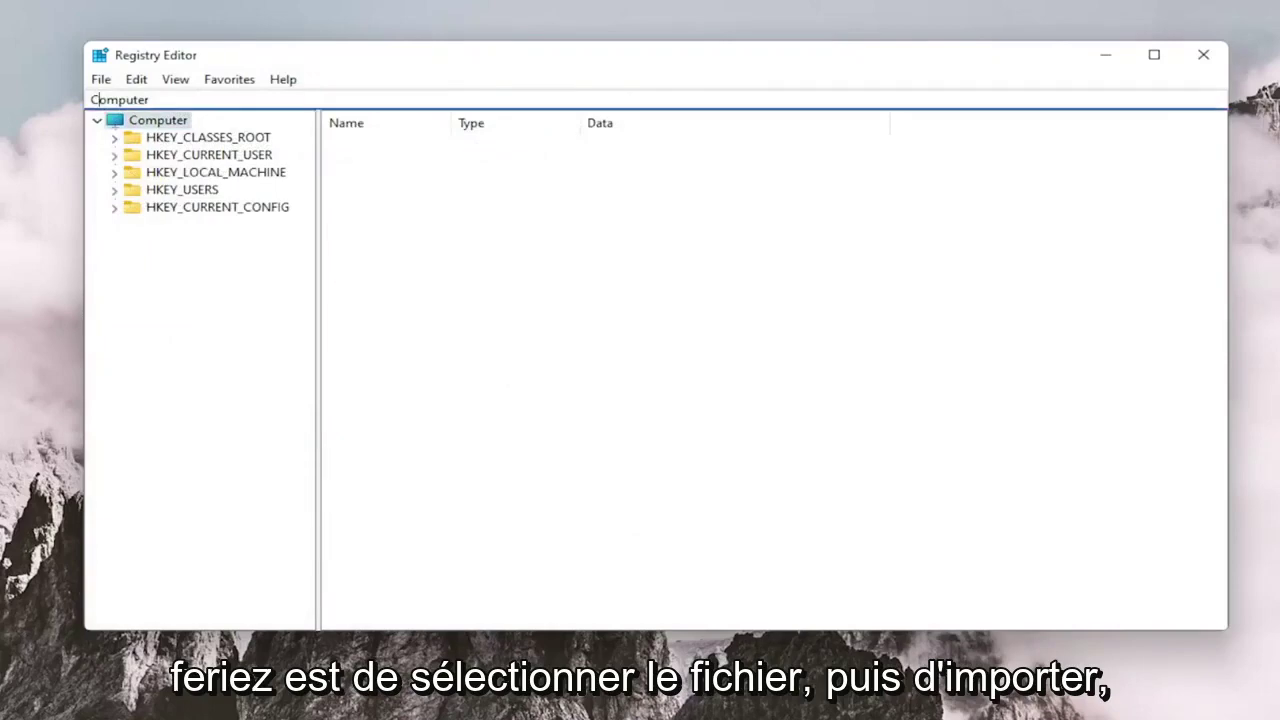
click(101, 79)
click(126, 100)
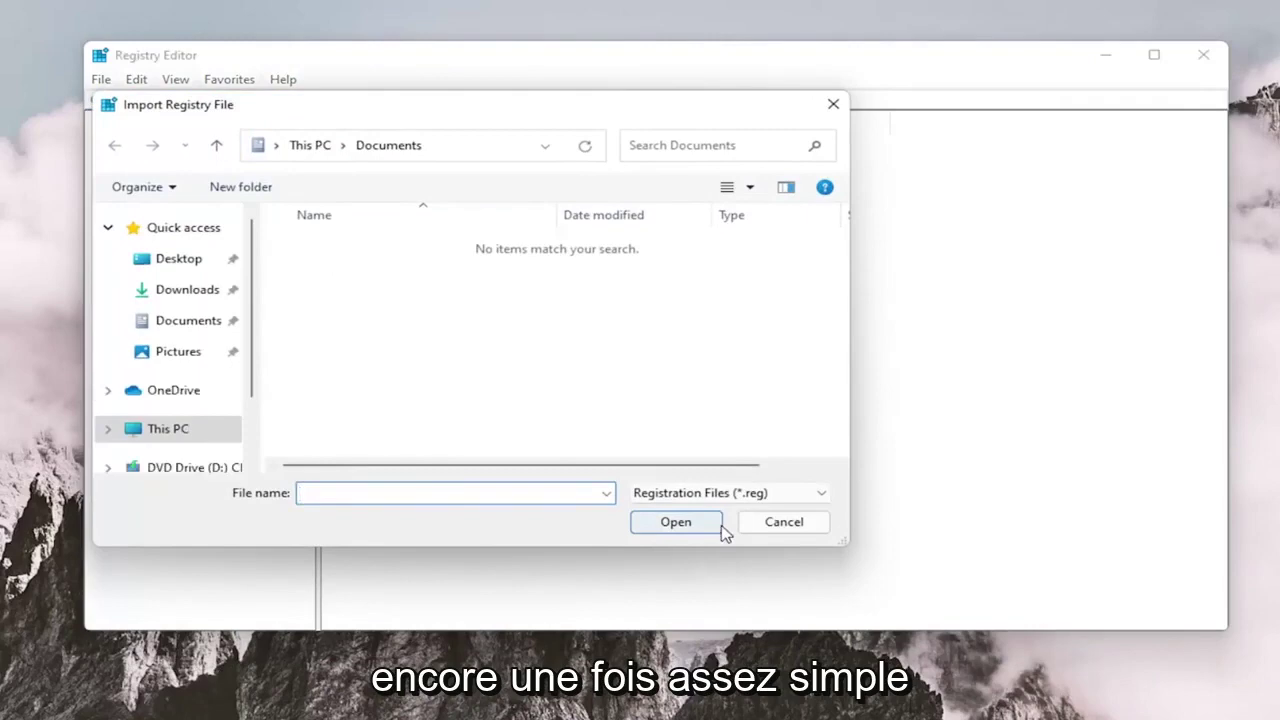
click(780, 521)
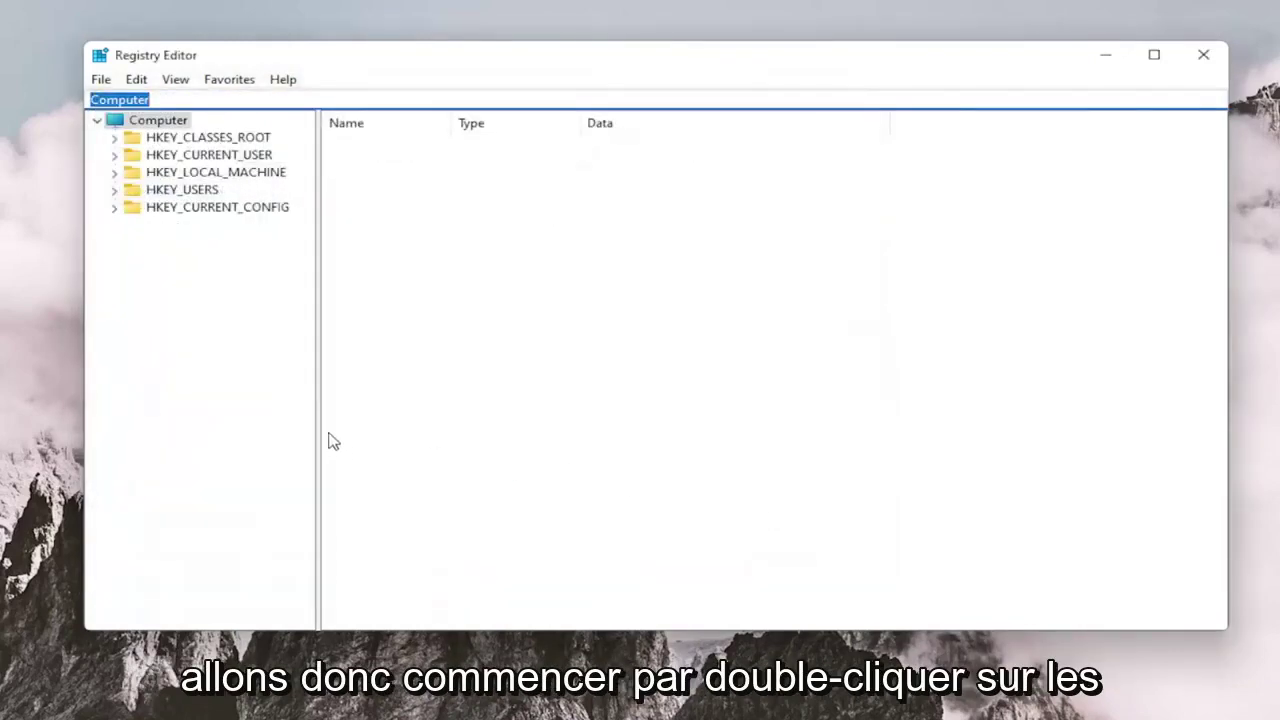
Expand HKEY_CLASSES_ROOT and jump to the Msi.Package key by typing msi.
click(205, 140)
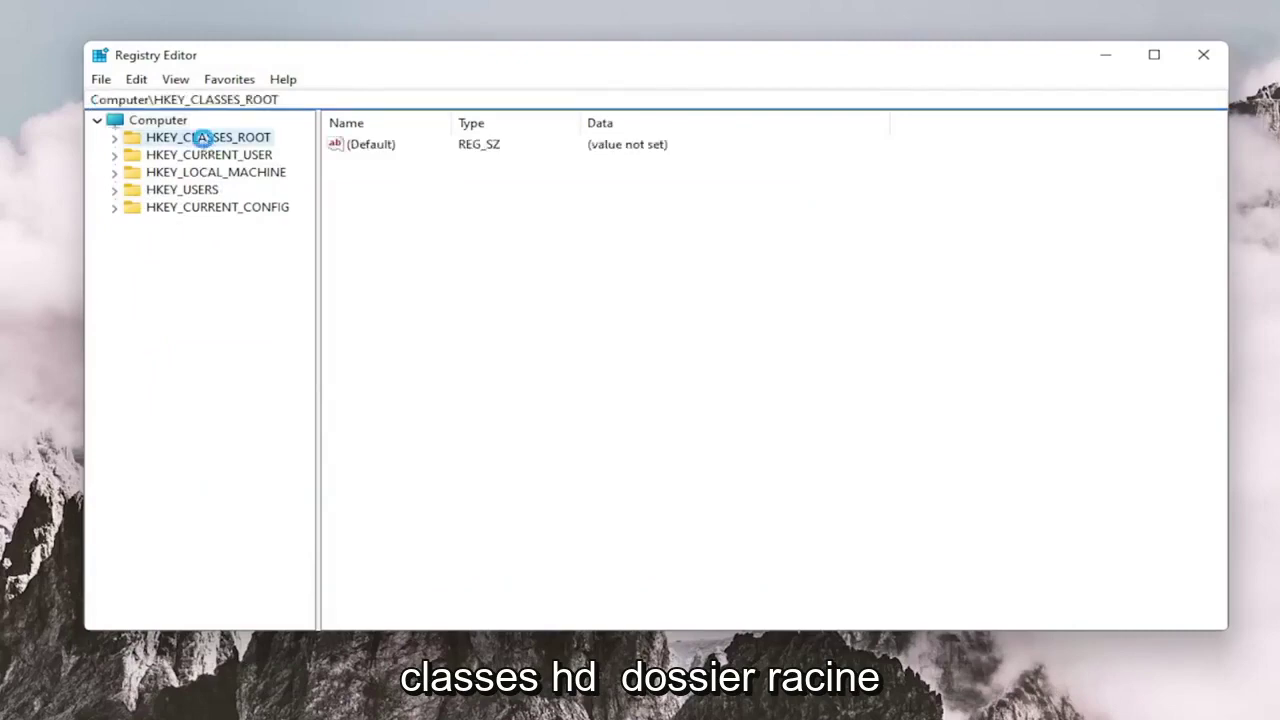
double_click(206, 140)
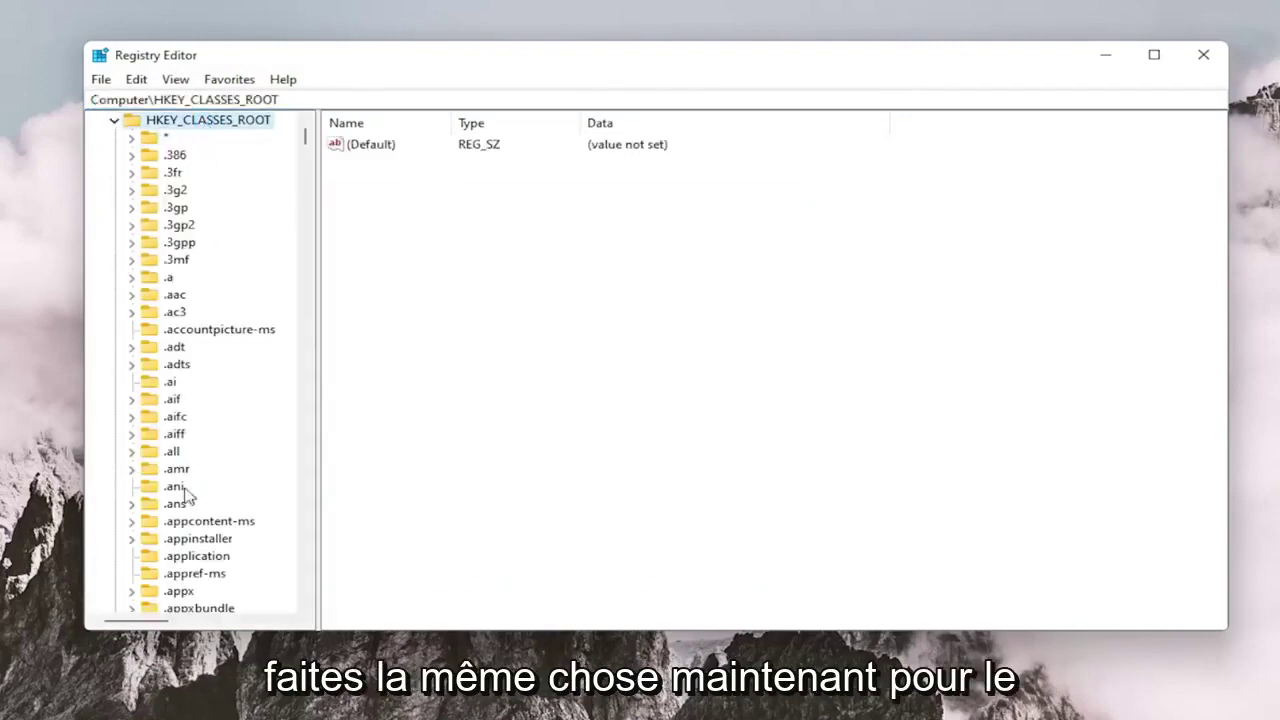
scroll(185, 492, down, 8)
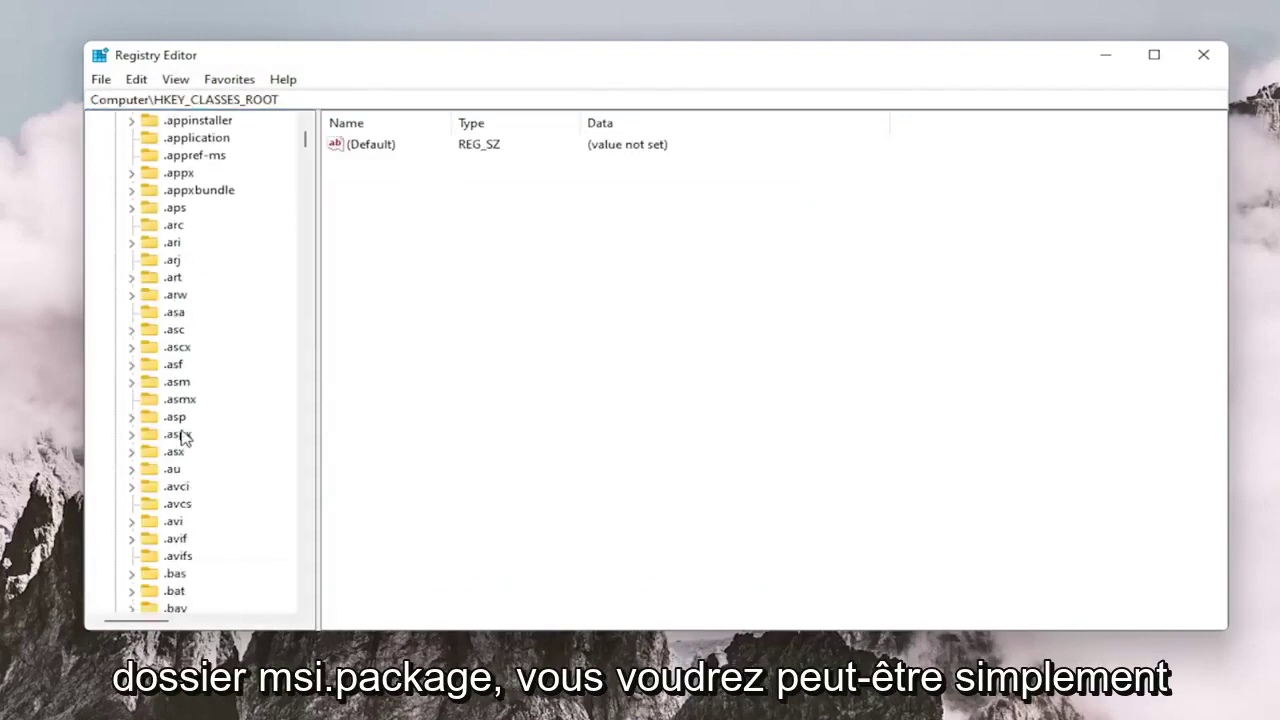
scroll(185, 437, down, 9)
click(200, 277)
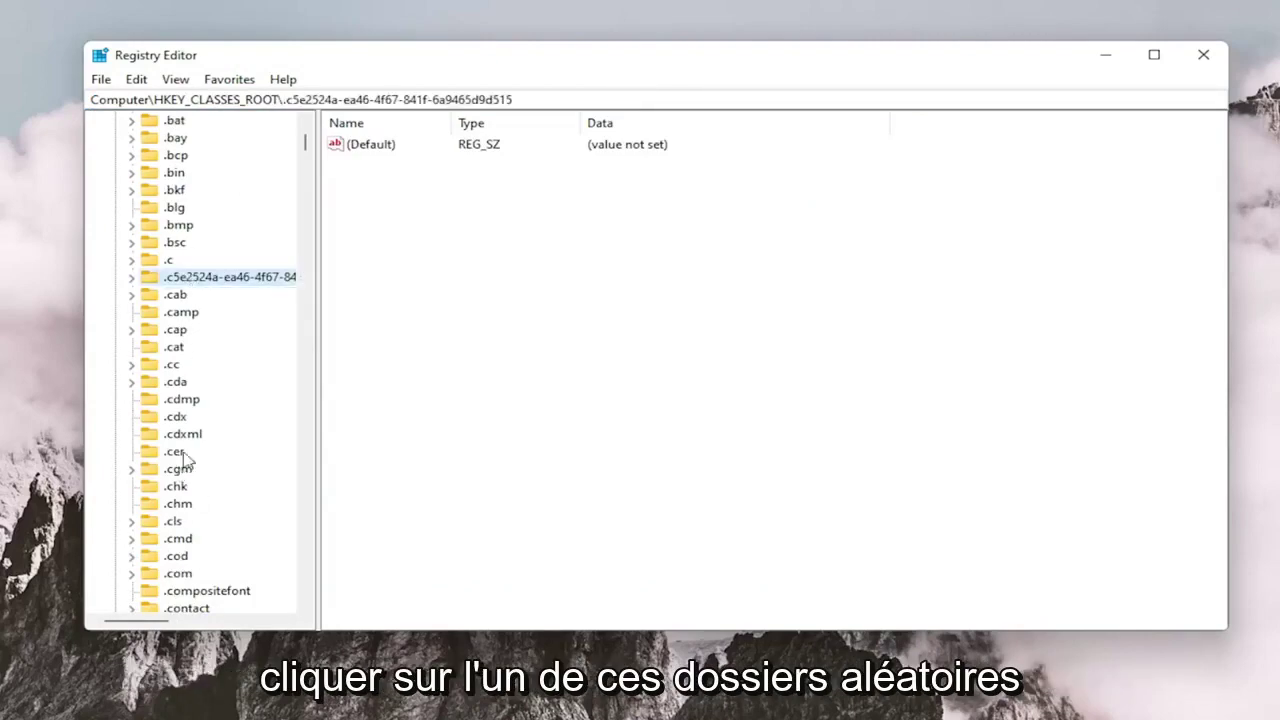
text(msi)
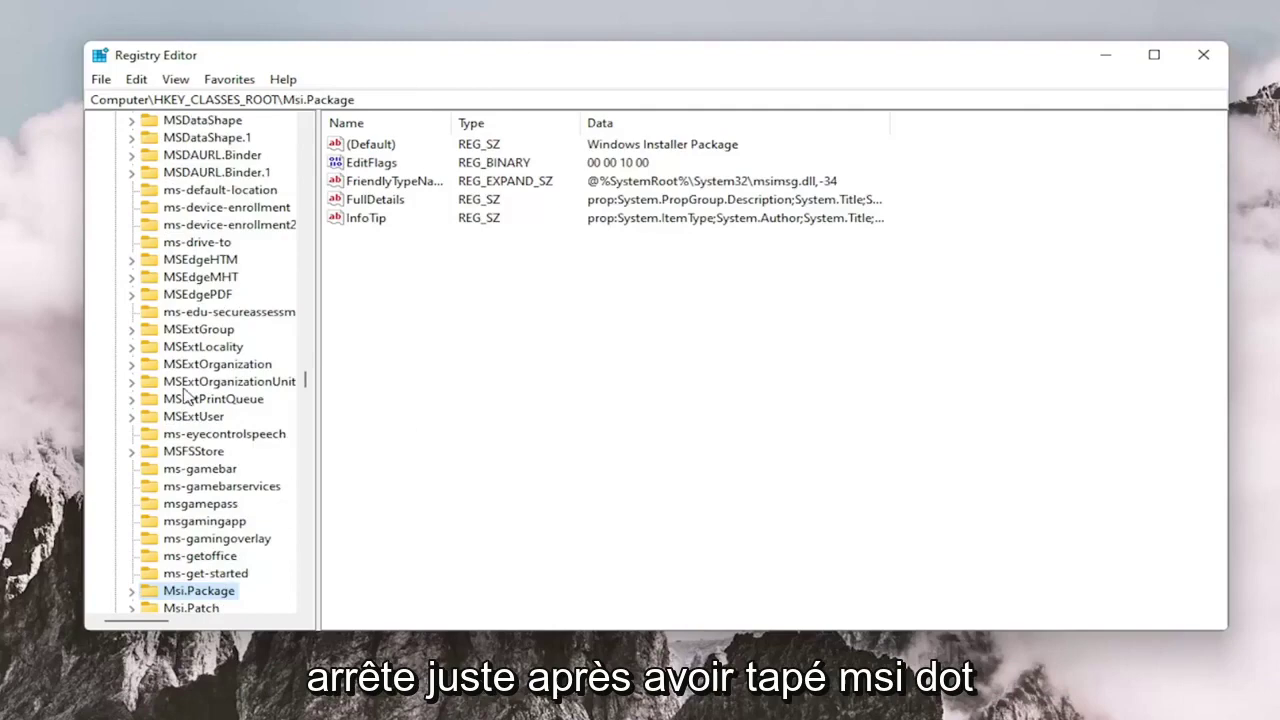
scroll(182, 502, down, 1)
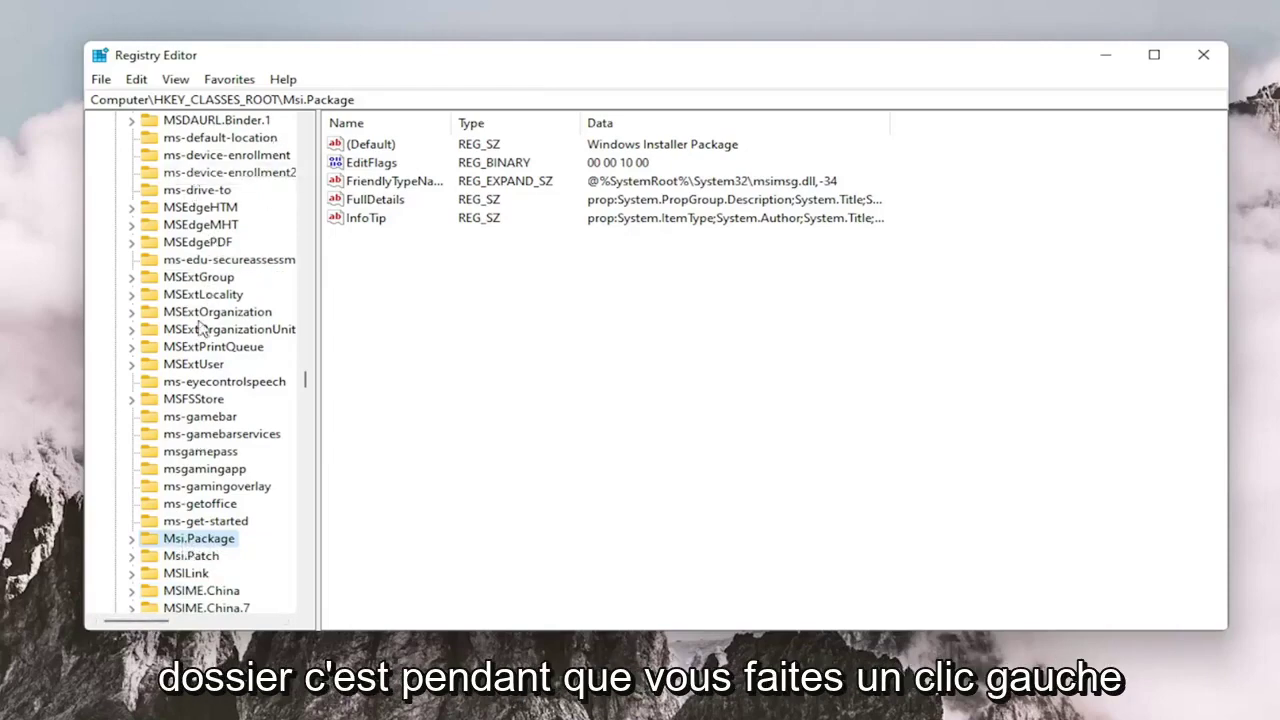
scroll(209, 167, up, 4)
scroll(205, 468, down, 11)
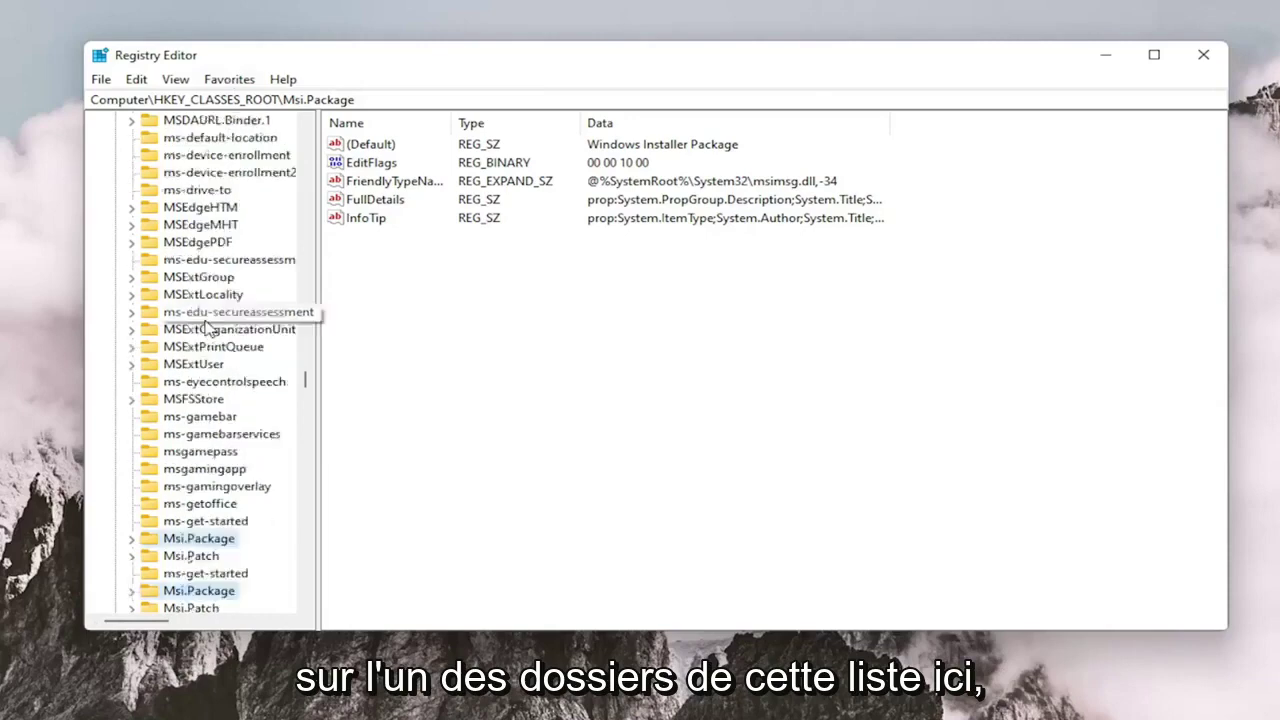
scroll(195, 360, up, 3)
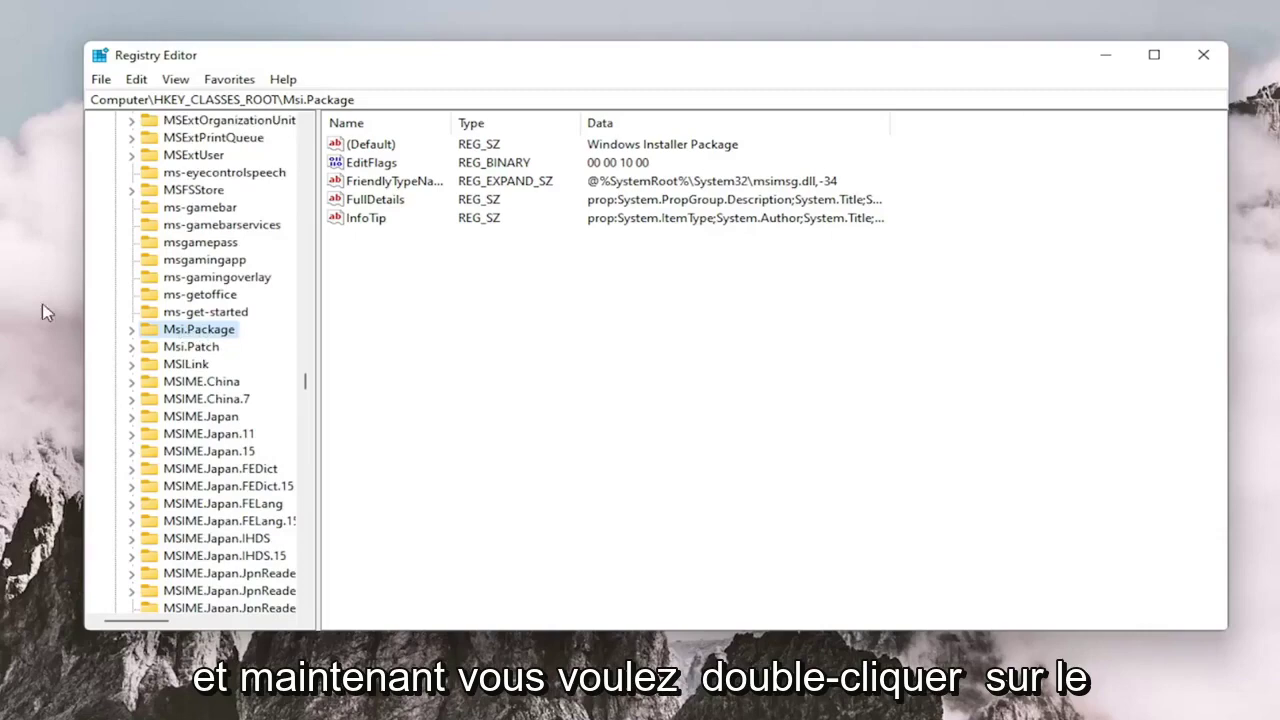
Create a new key named runas under HKEY_CLASSES_ROOT\Msi.Package\shell.
double_click(187, 334)
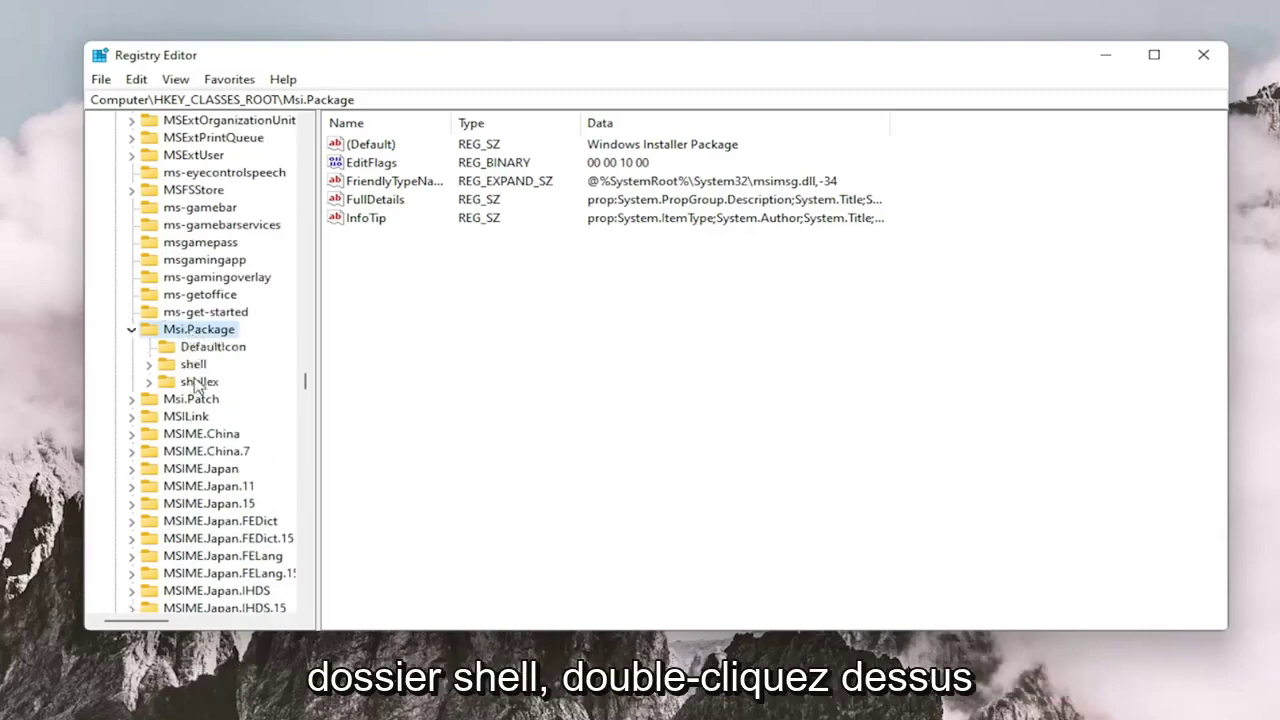
double_click(194, 365)
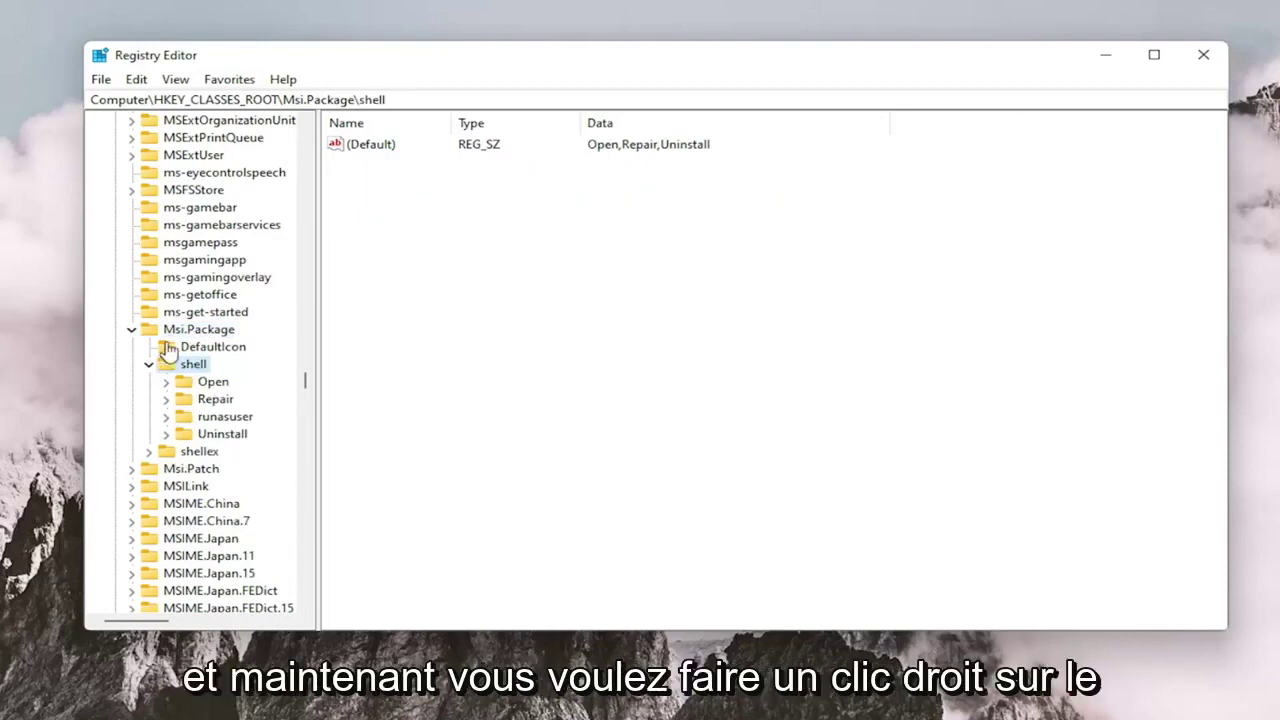
right_click(194, 366)
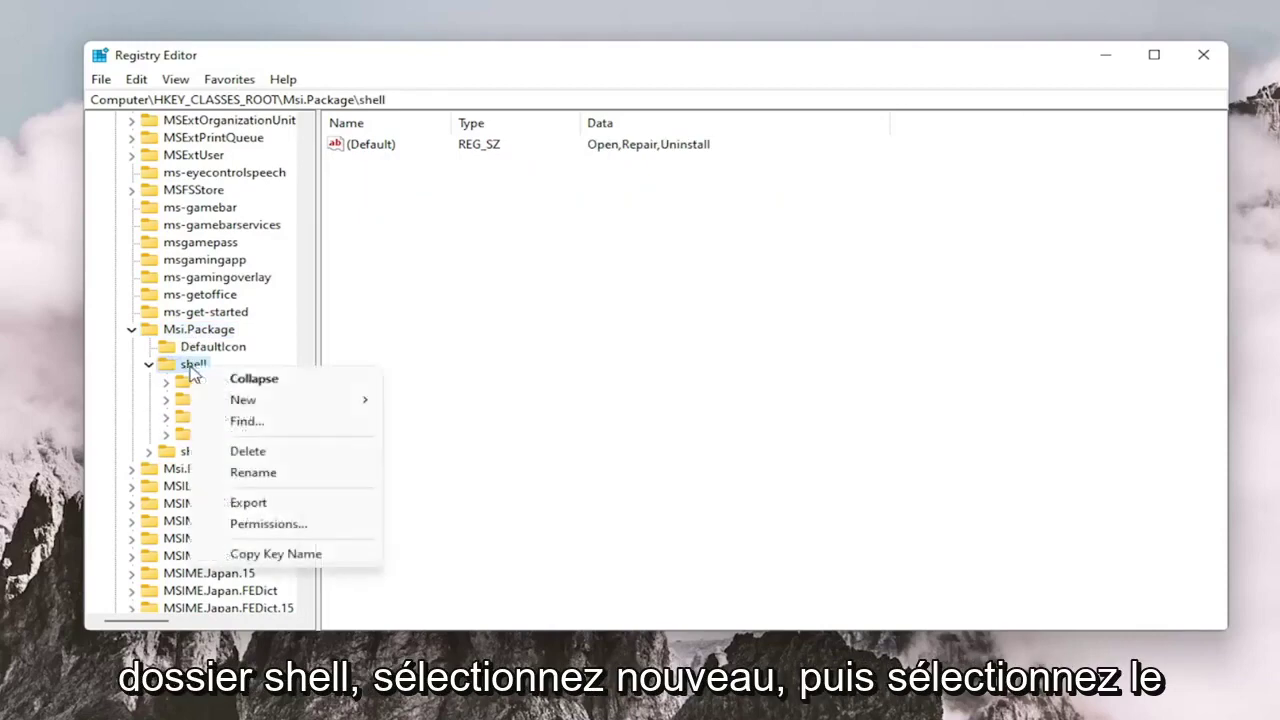
mouse_move(370, 412)
click(470, 404)
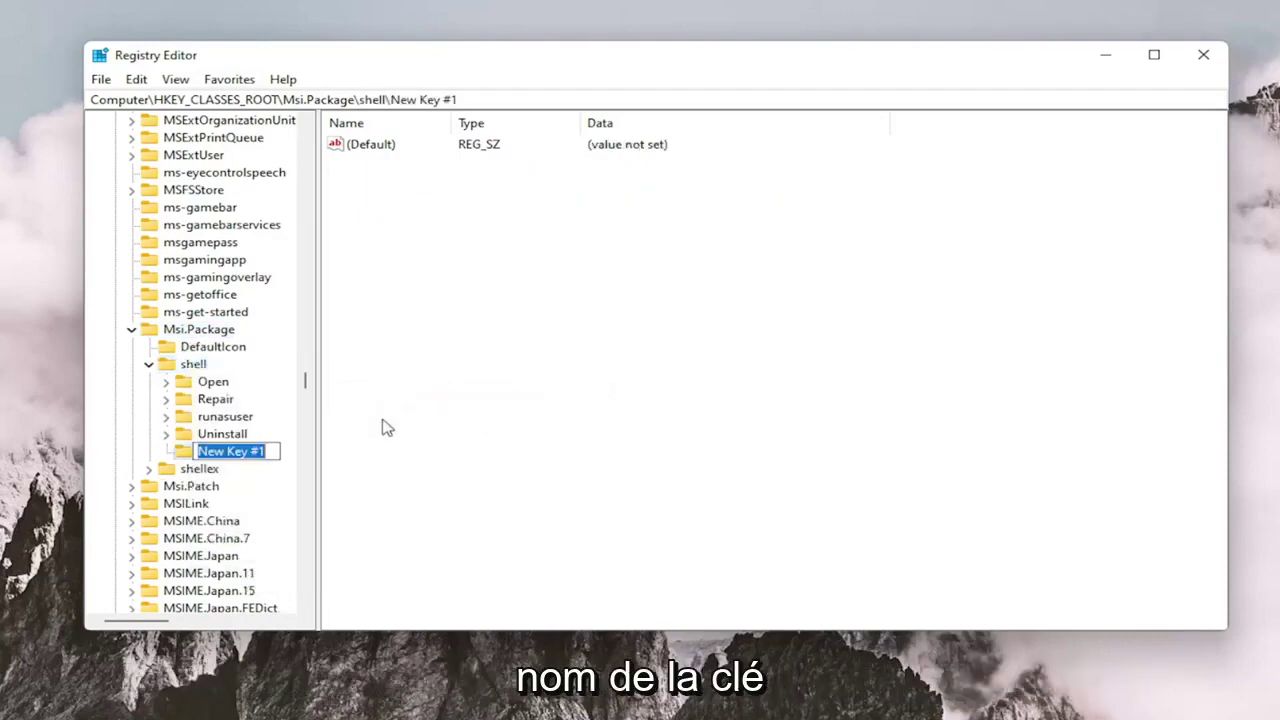
text(runas)
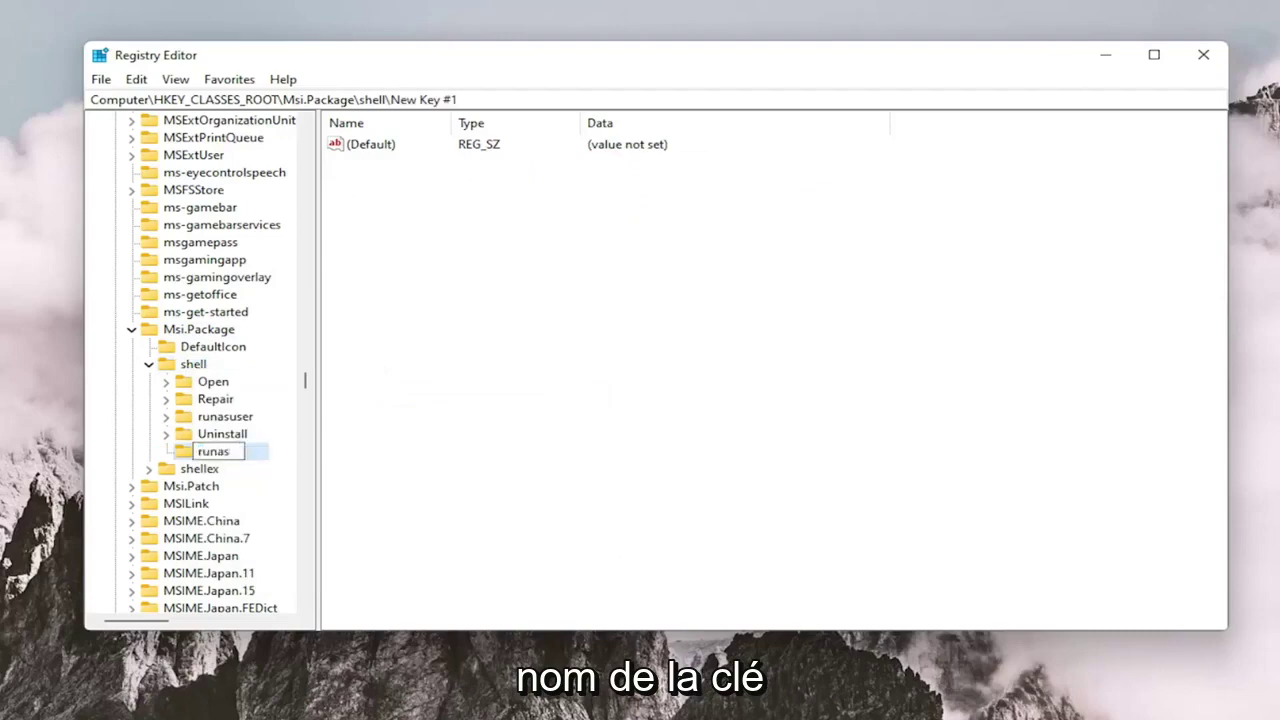
key(Return)
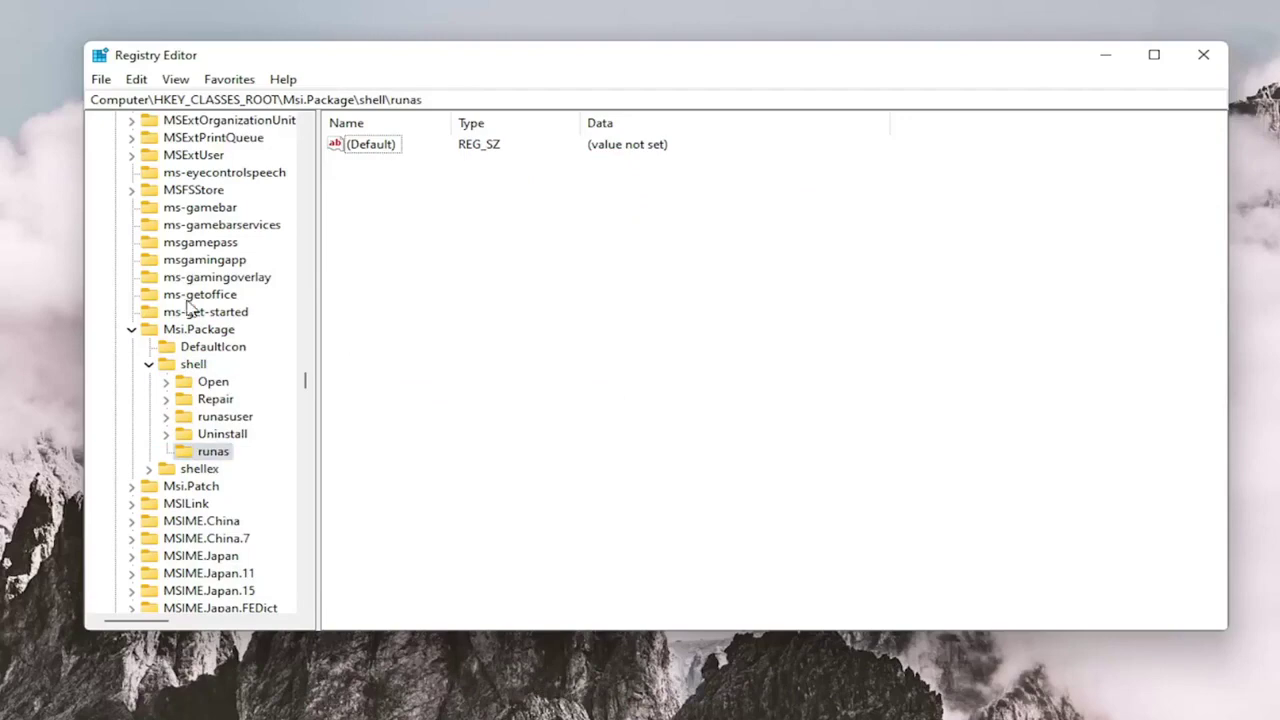
Set the runas key's (Default) value data to 'install as &administrator'.
click(334, 153)
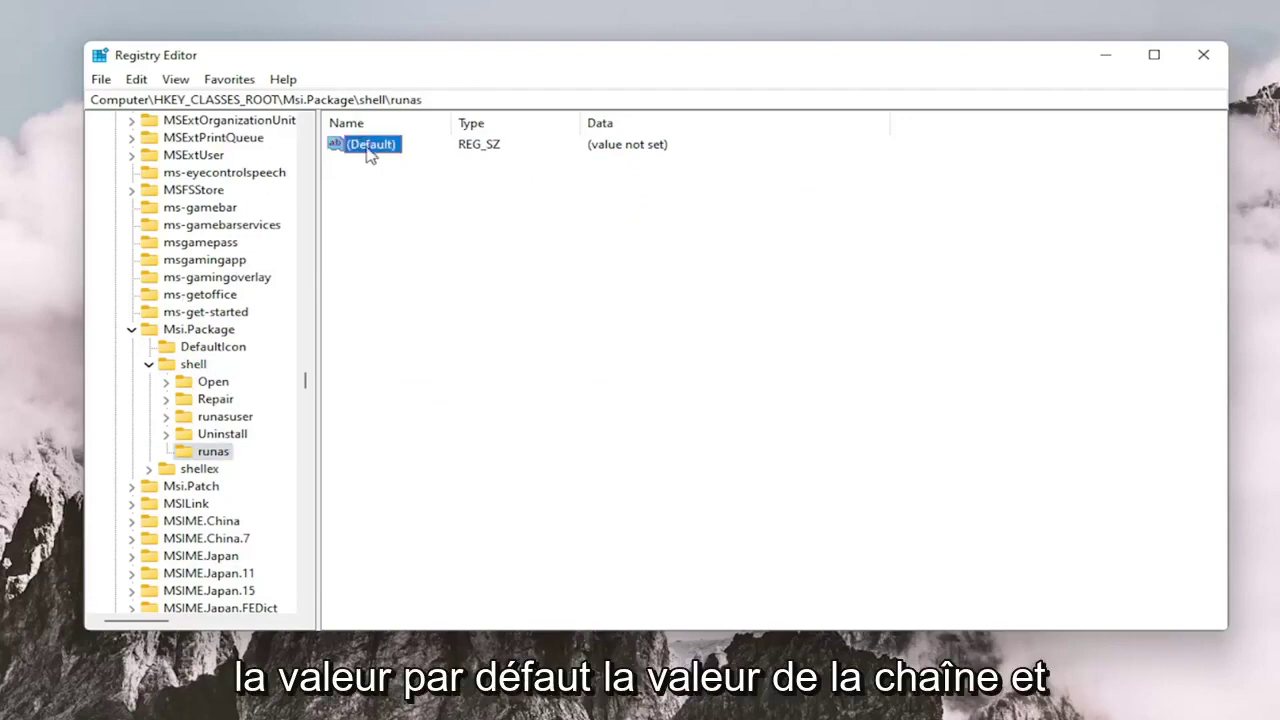
double_click(380, 148)
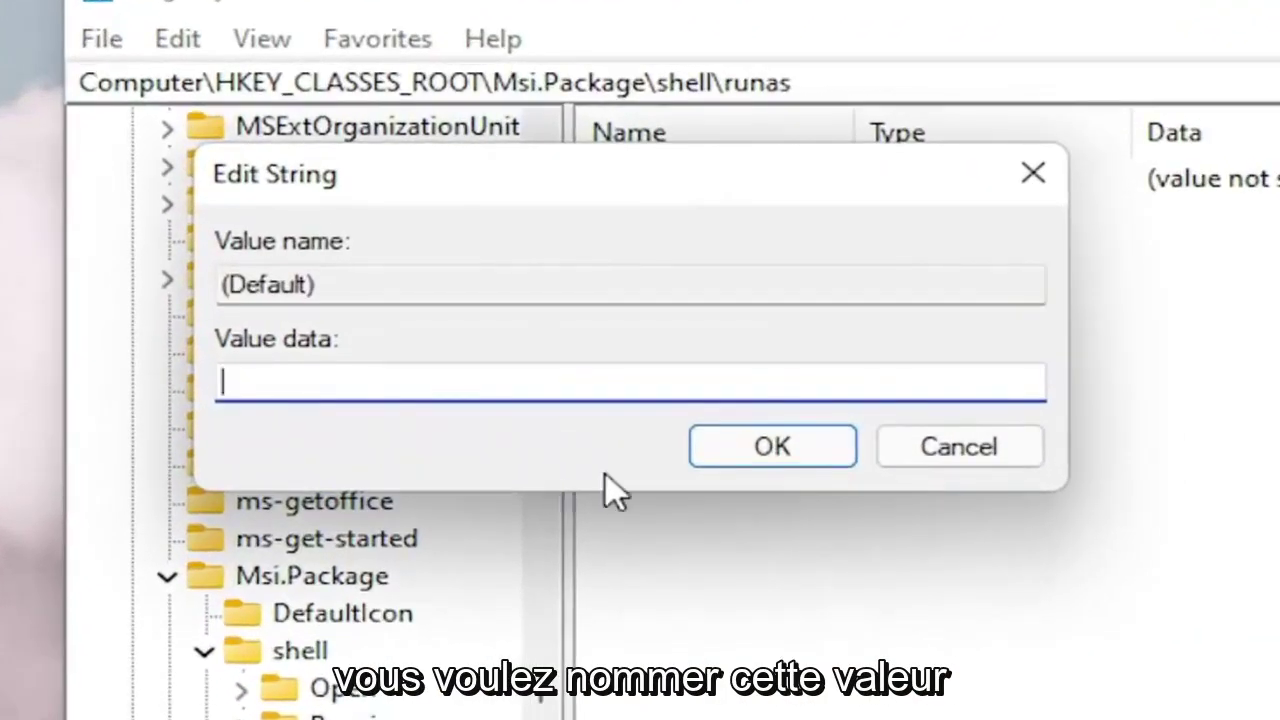
text(inst)
text(all install as)
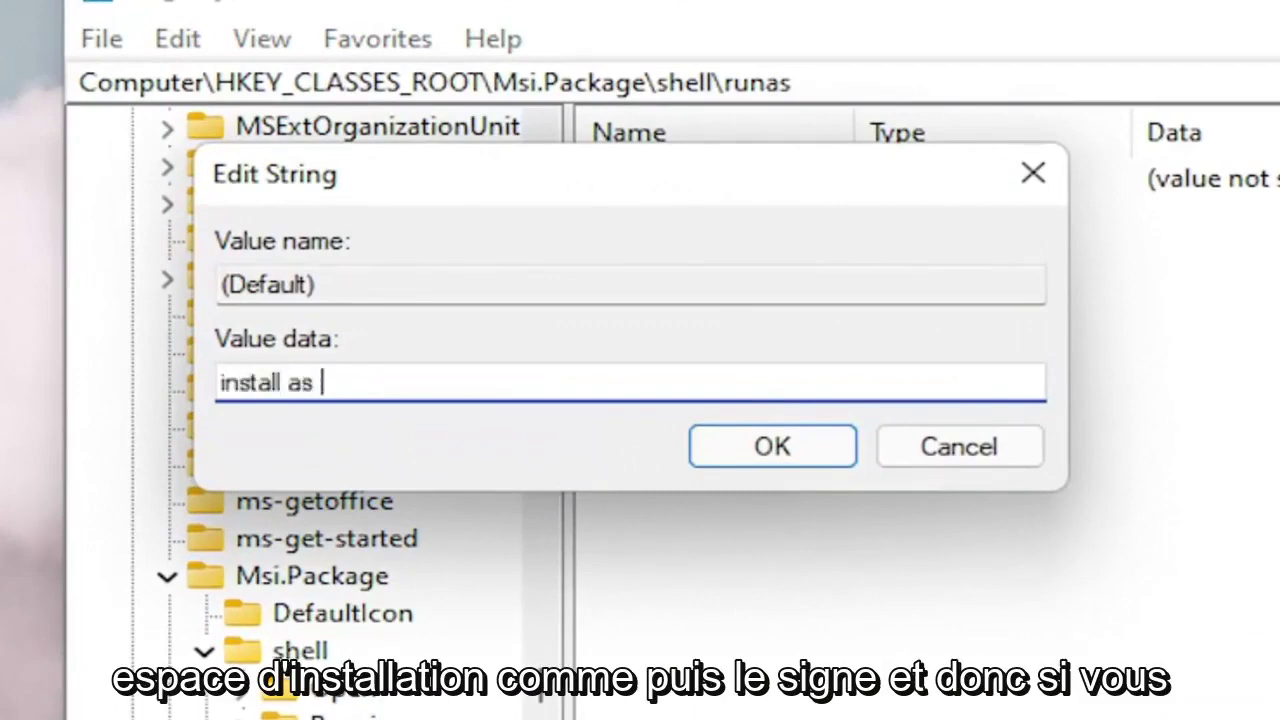
text( &)
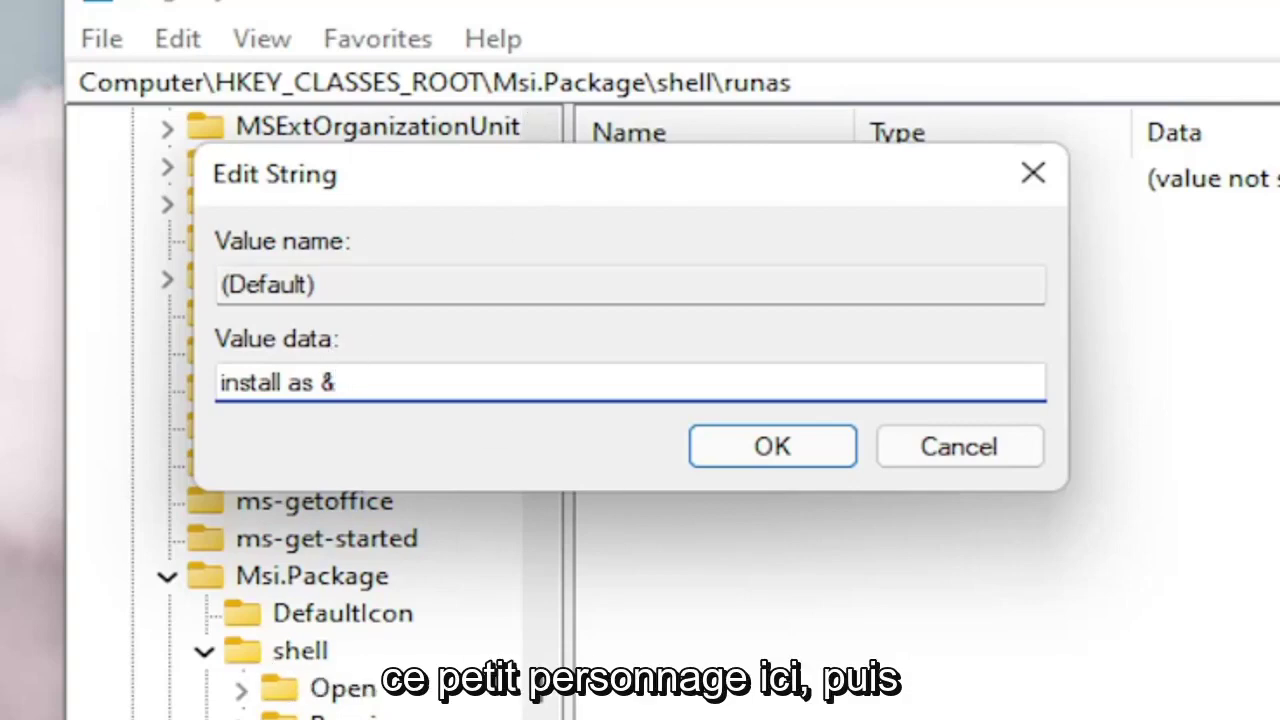
text(admini)
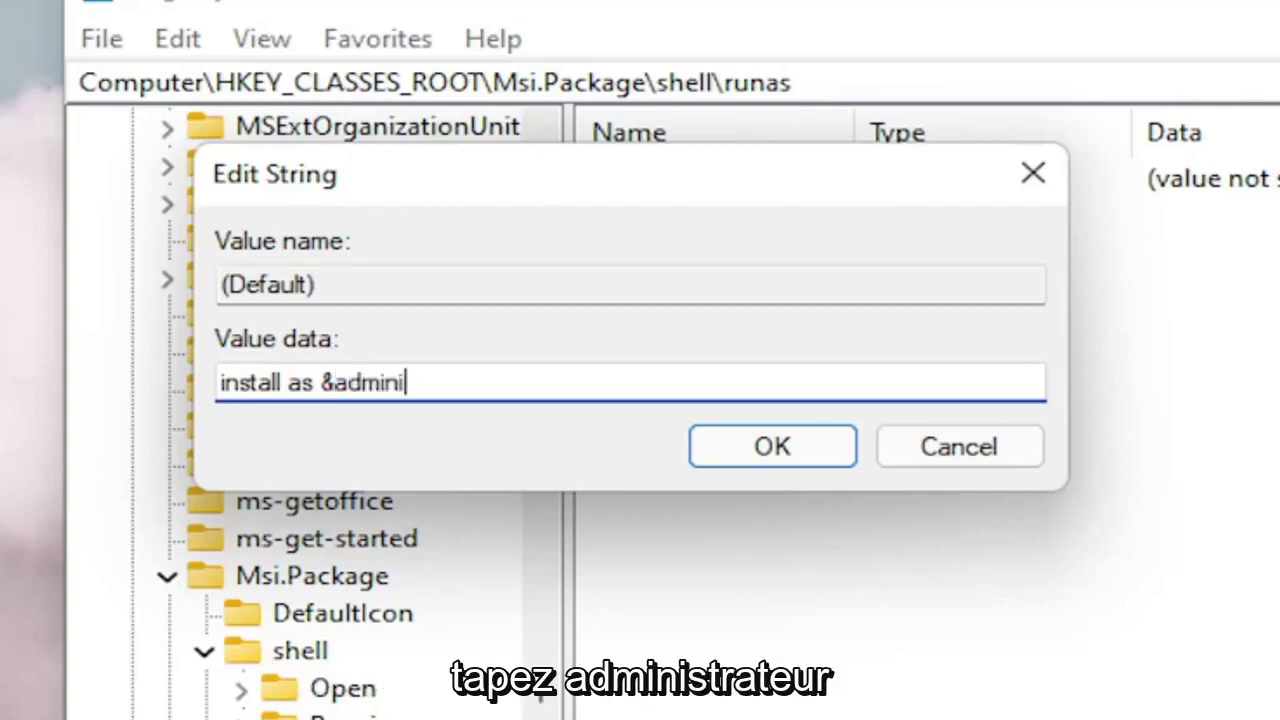
text(strator)
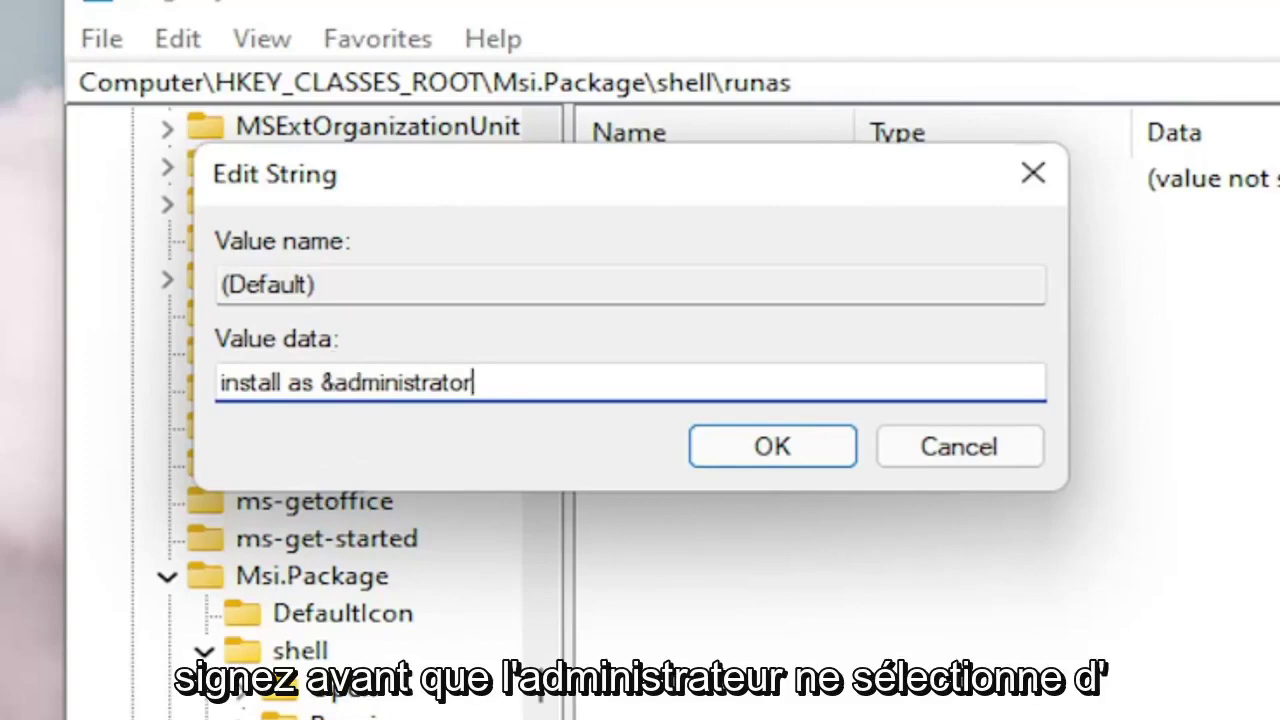
click(763, 452)
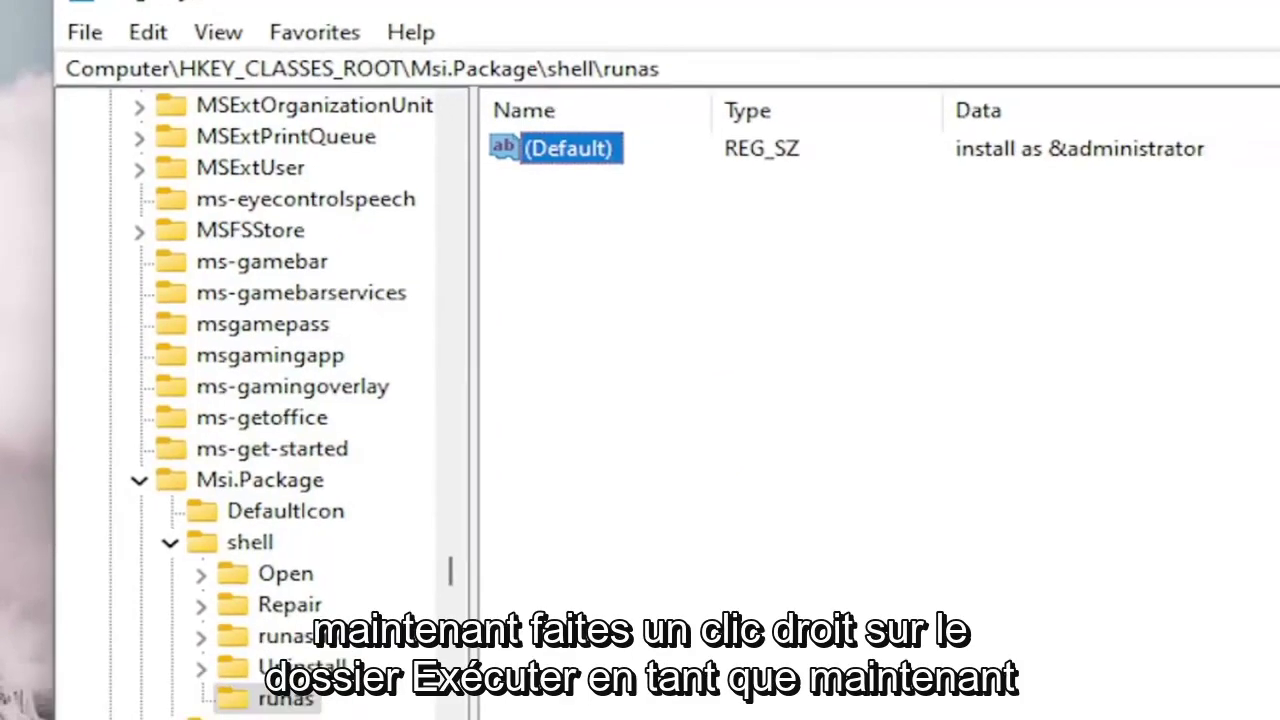
Create a subkey named command under Msi.Package\shell\runas.
click(286, 698)
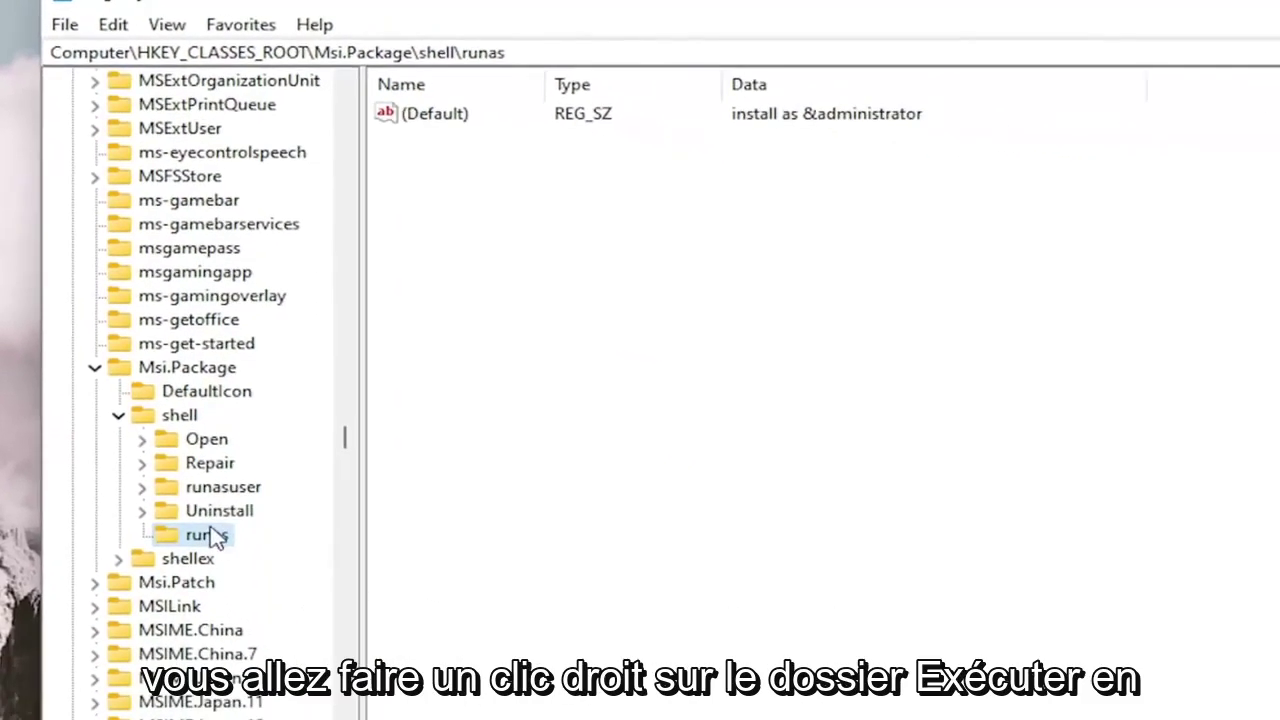
right_click(213, 541)
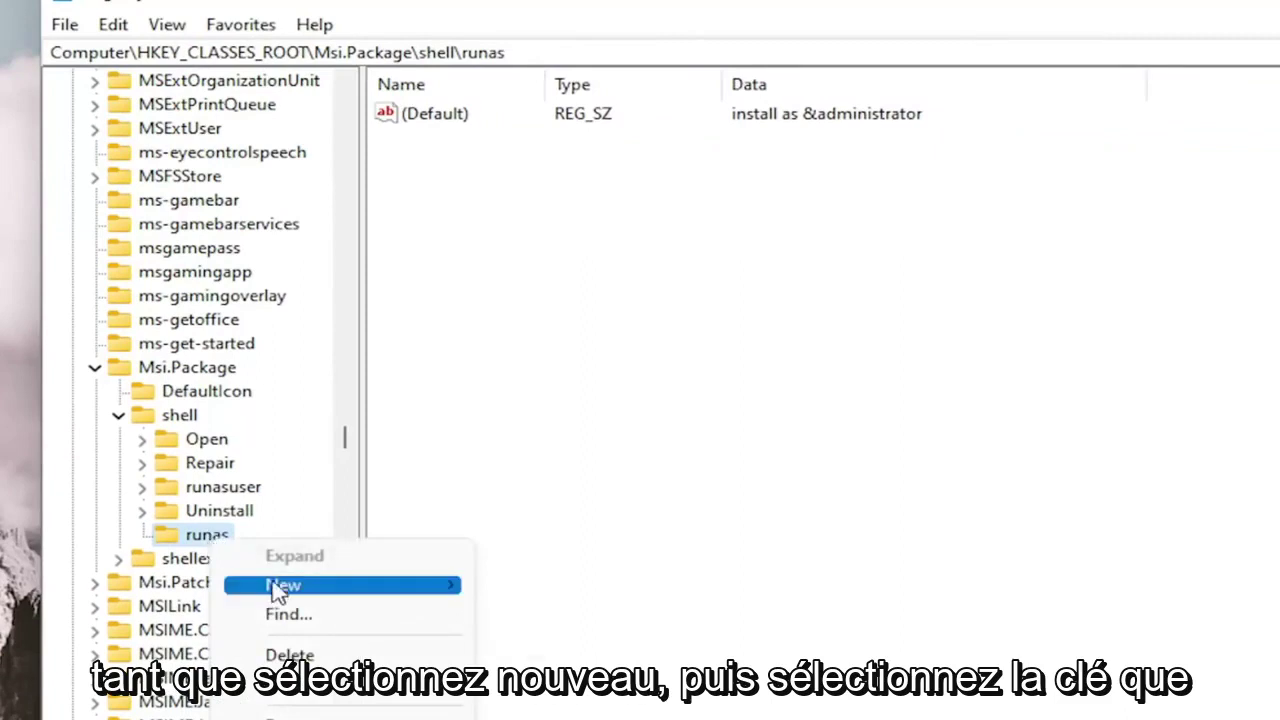
mouse_move(287, 590)
click(503, 591)
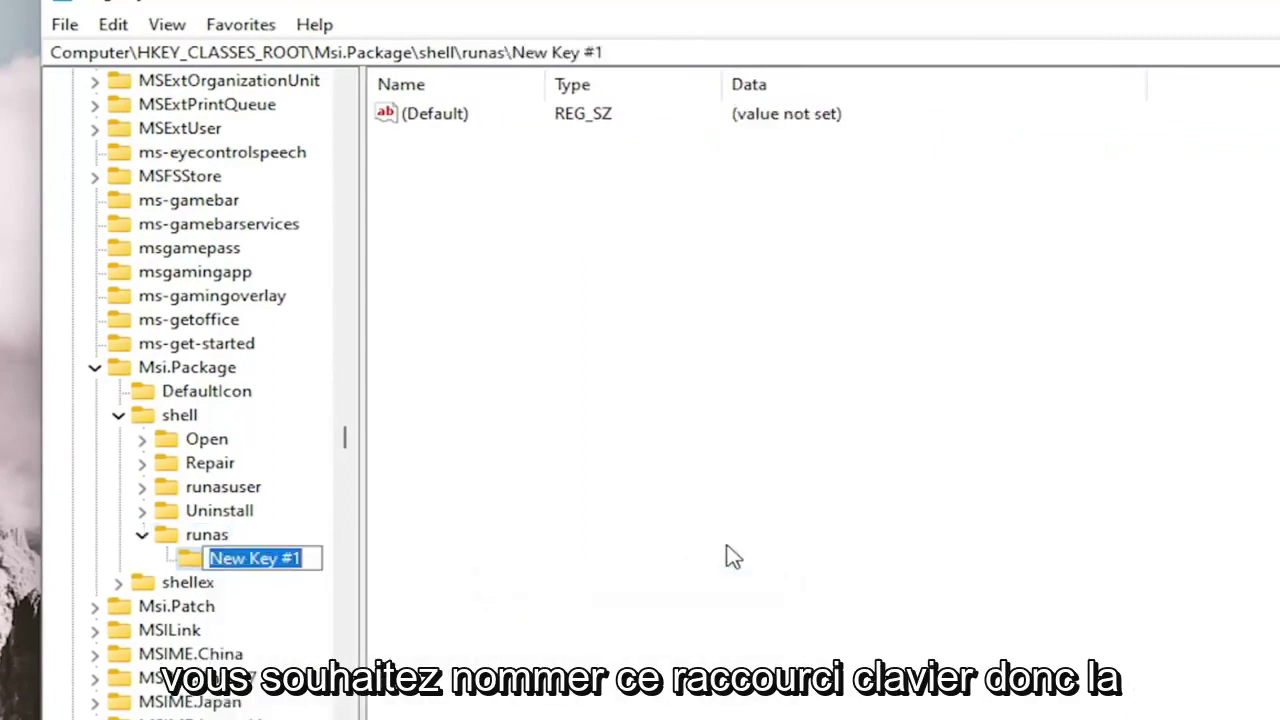
text(command)
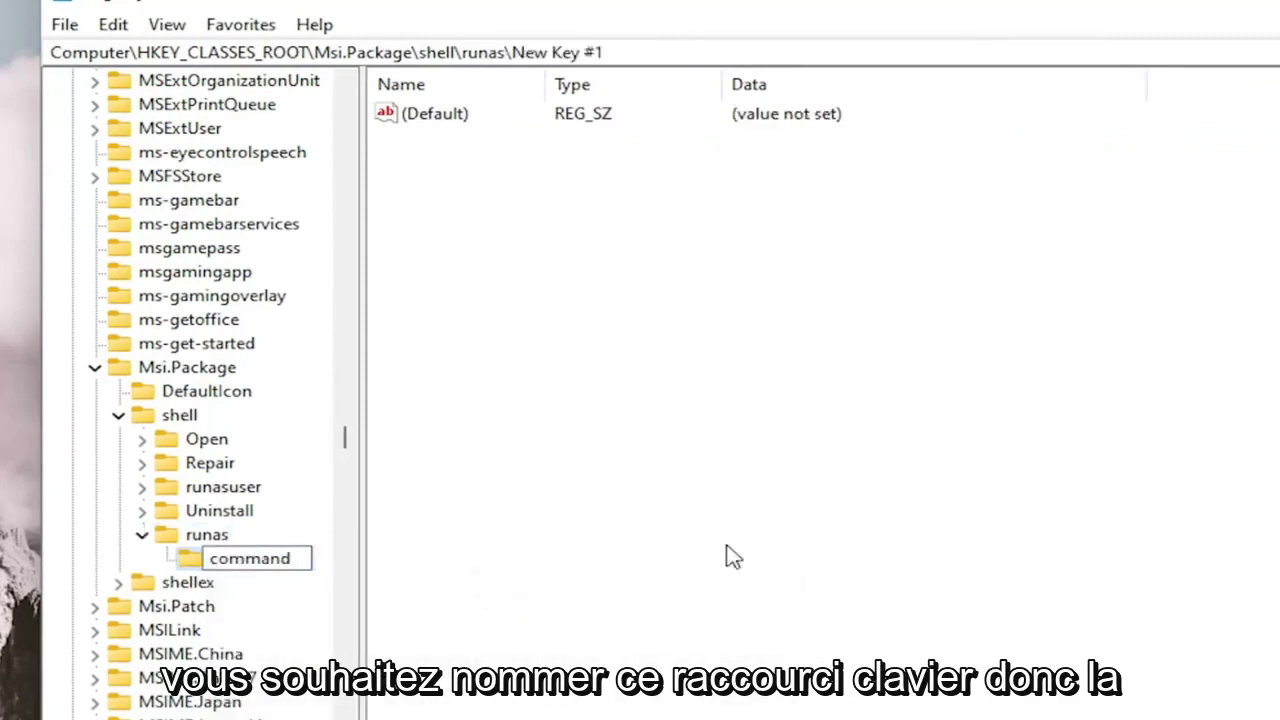
key(Return)
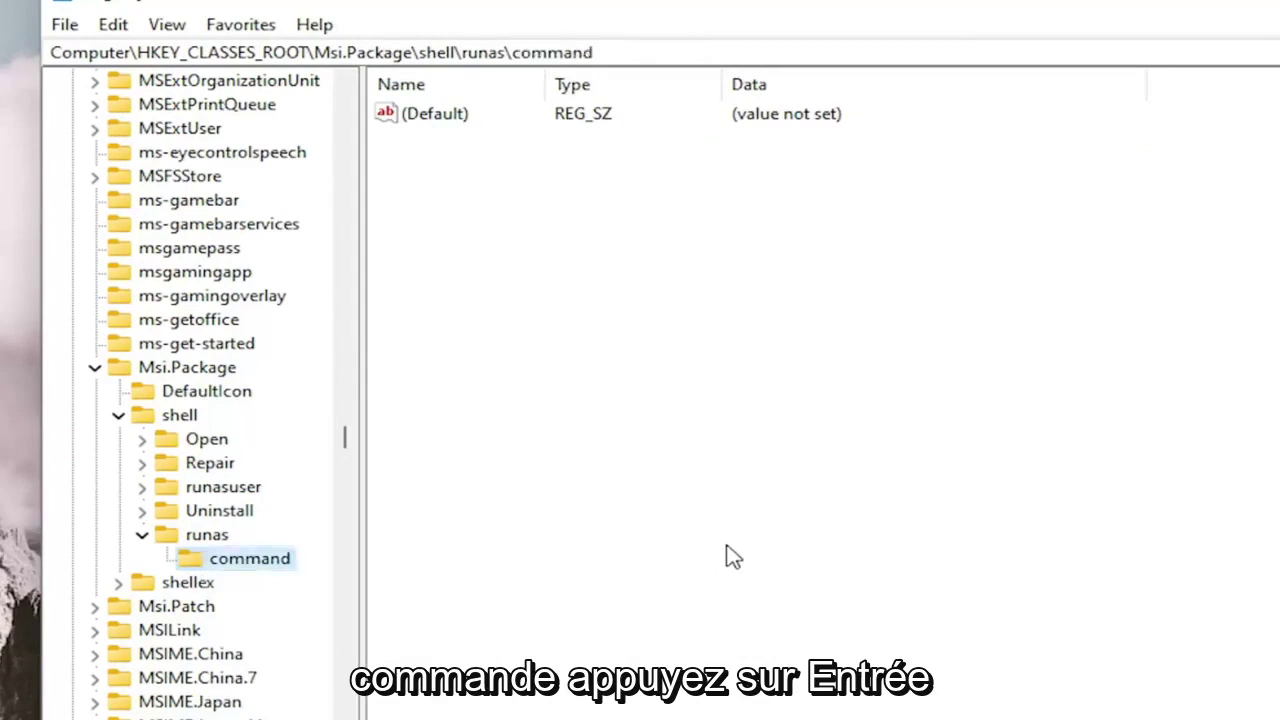
key(Tab)
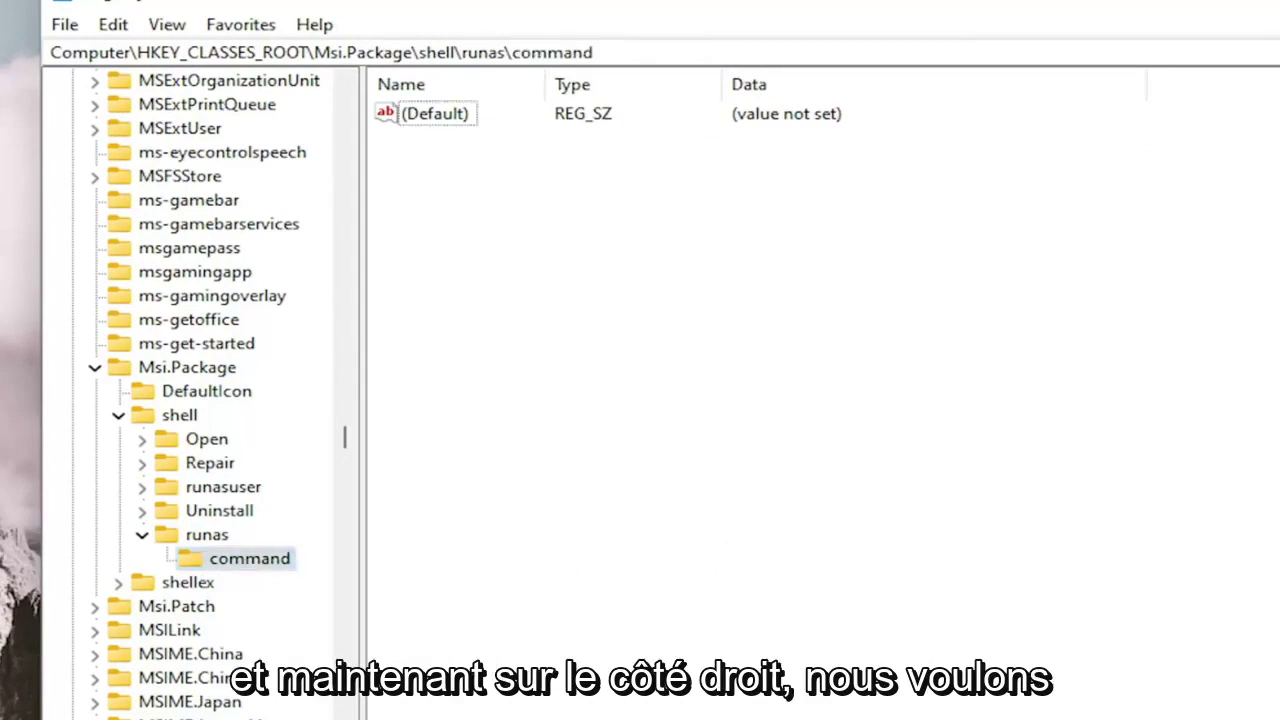
Set the command key's (Default) value to msiexec /i "%1" by pasting it.
right_click(438, 118)
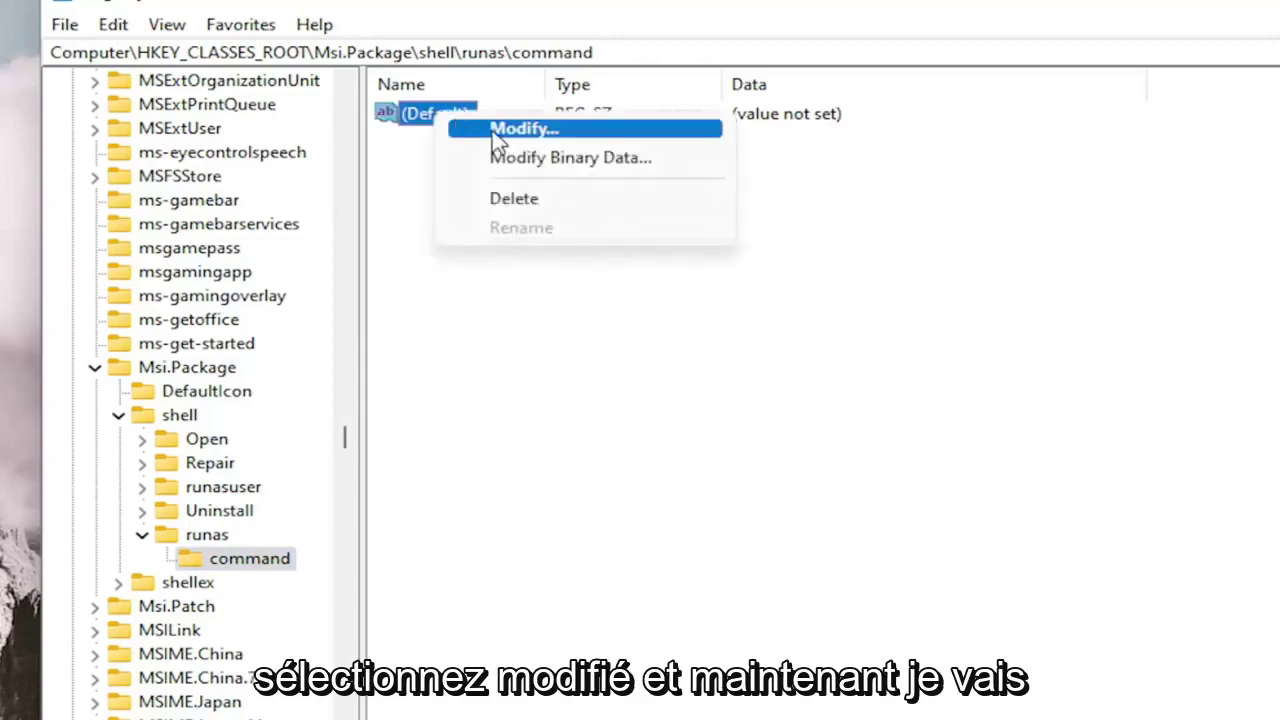
click(490, 130)
right_click(204, 250)
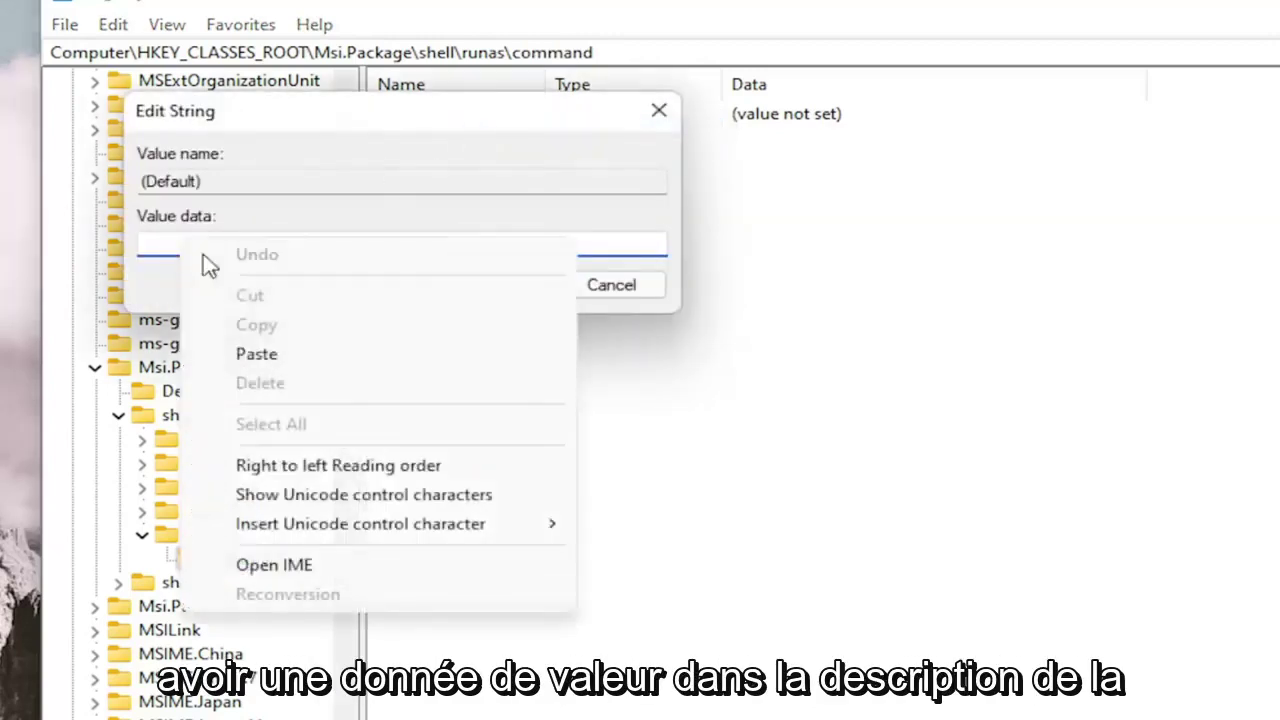
click(257, 364)
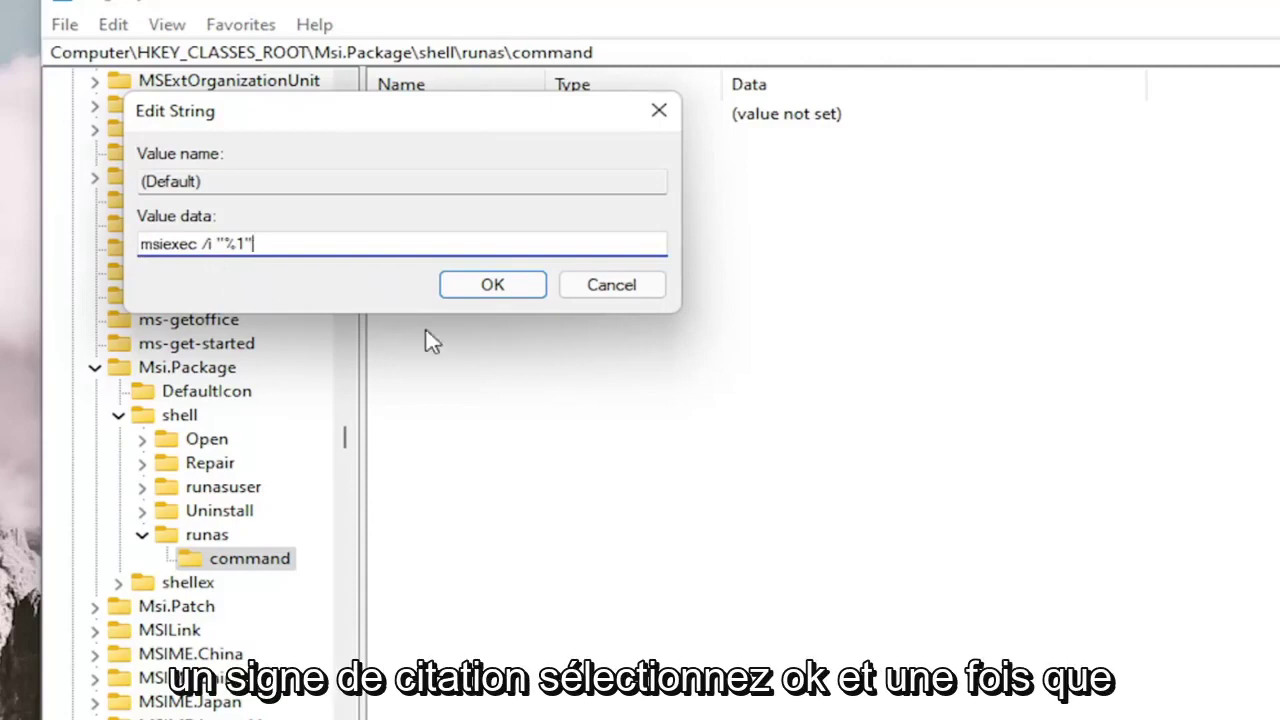
click(506, 286)
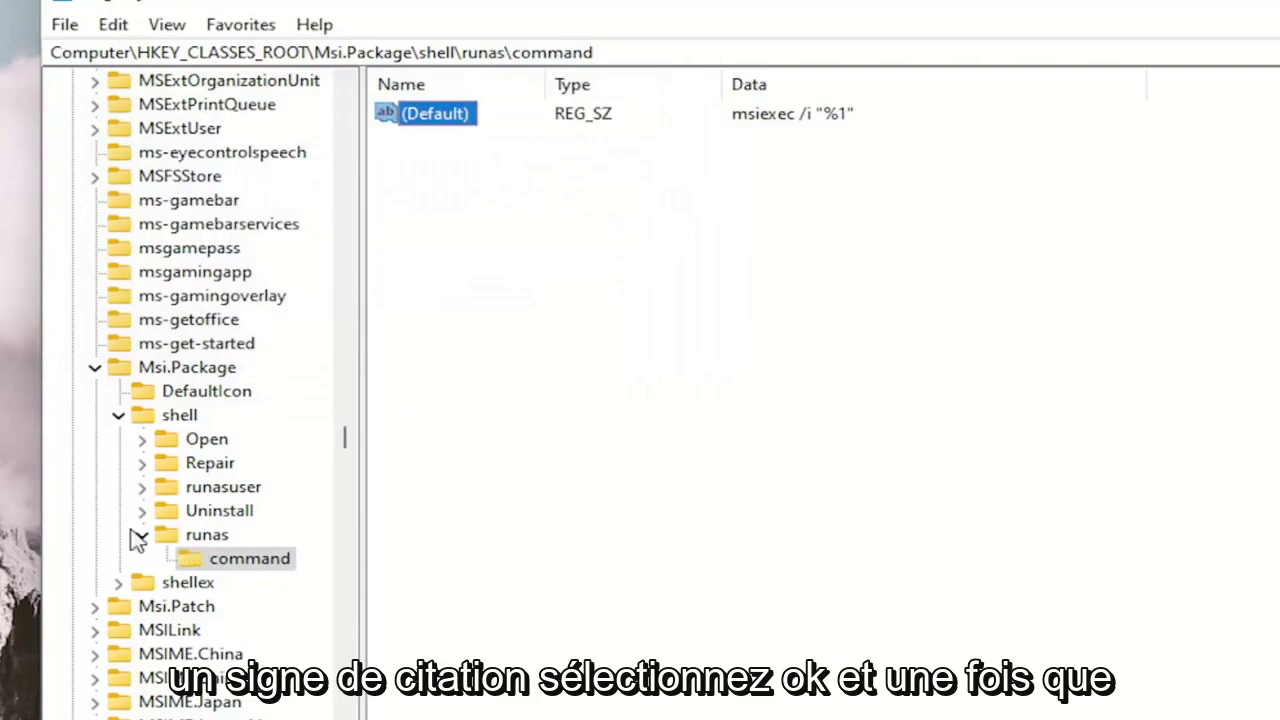
Collapse runas, shell, Msi.Package and HKEY_CLASSES_ROOT, then close Registry Editor.
click(142, 535)
click(119, 416)
click(95, 368)
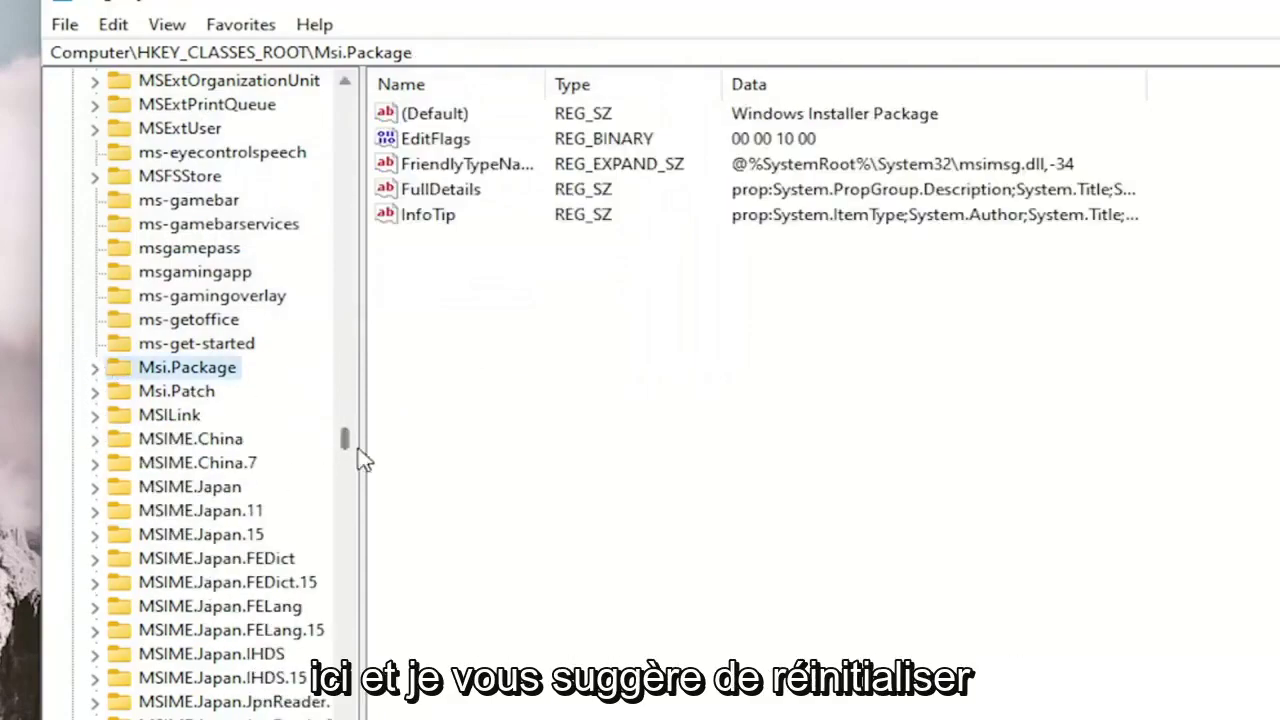
drag(341, 434, 334, 129)
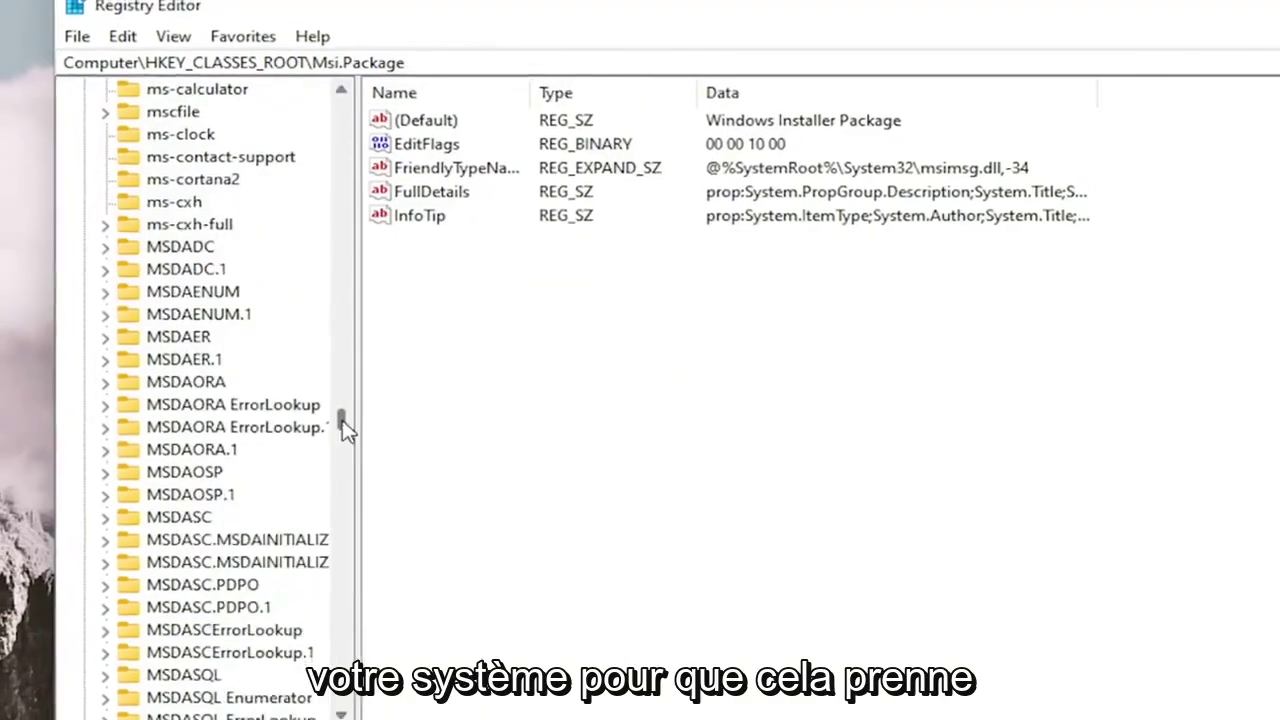
click(157, 158)
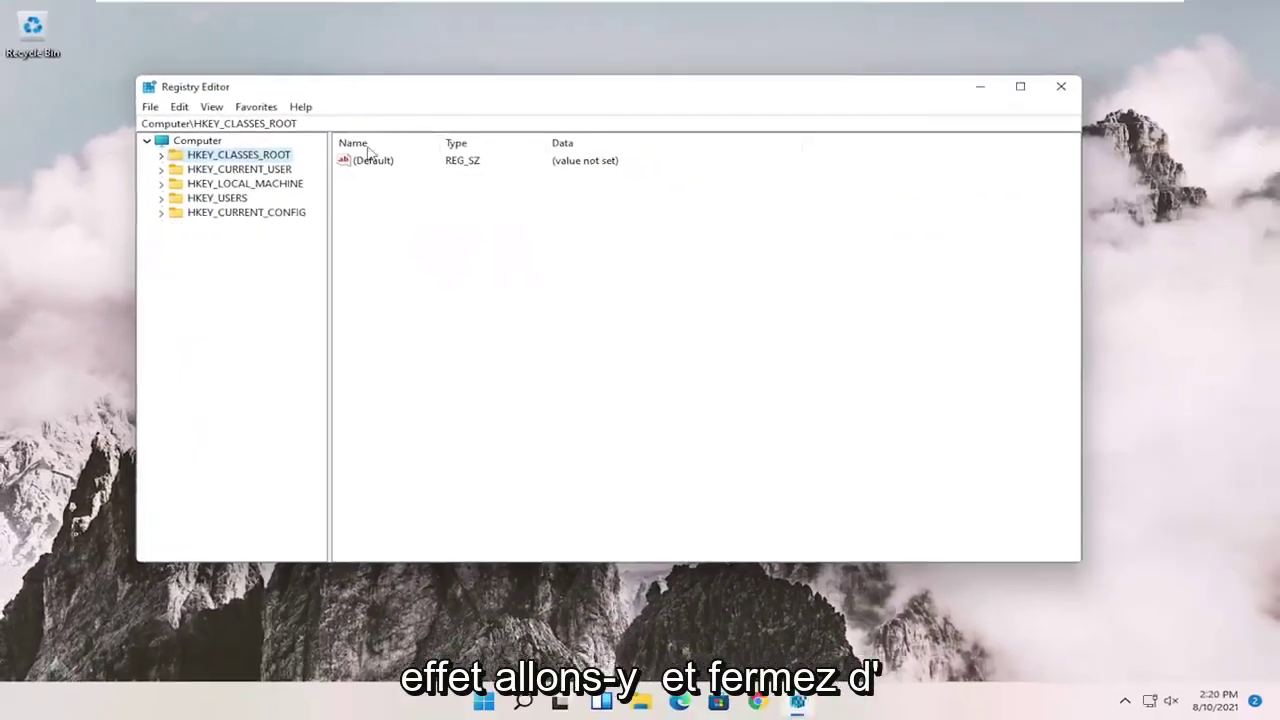
click(1061, 86)
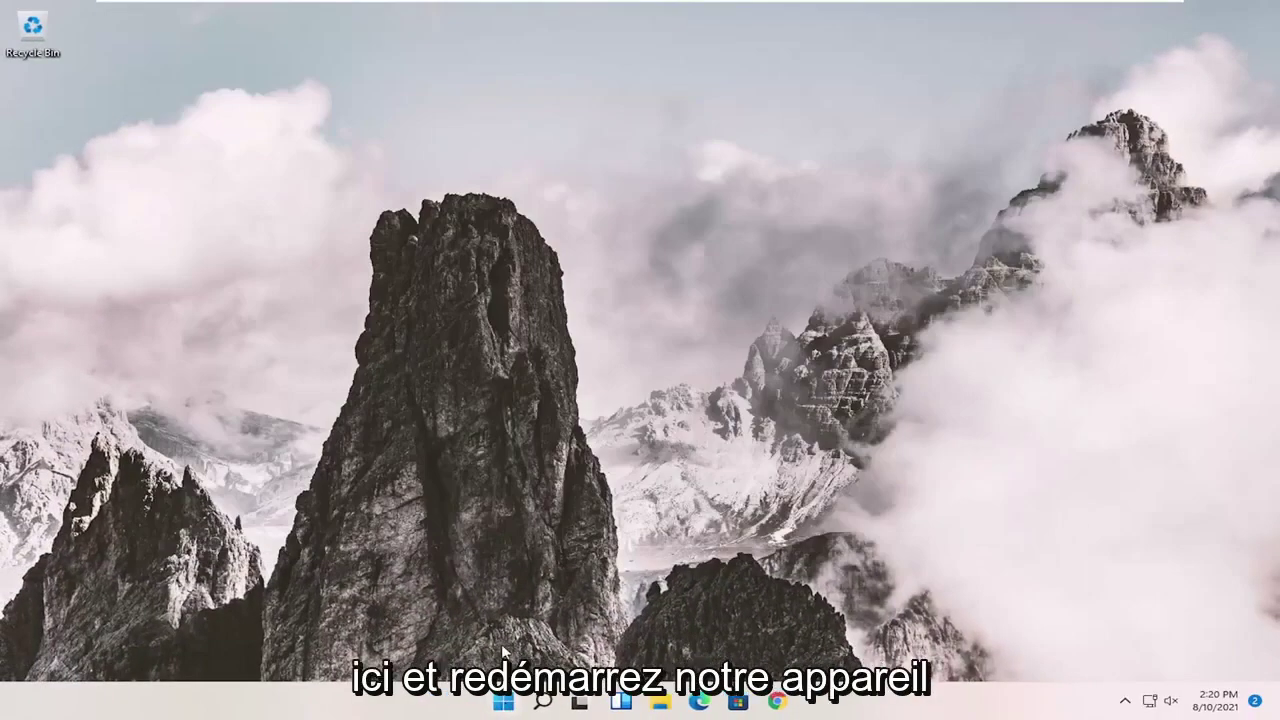
right_click(503, 702)
mouse_move(500, 634)
click(641, 673)
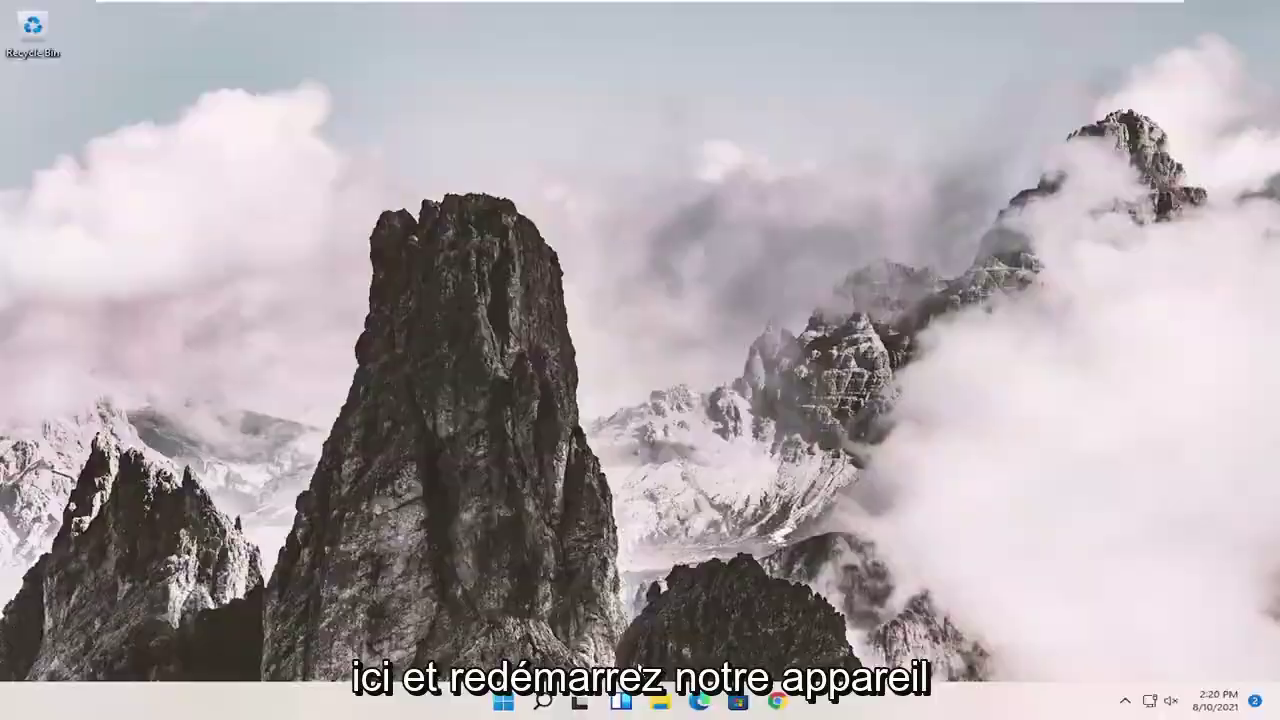